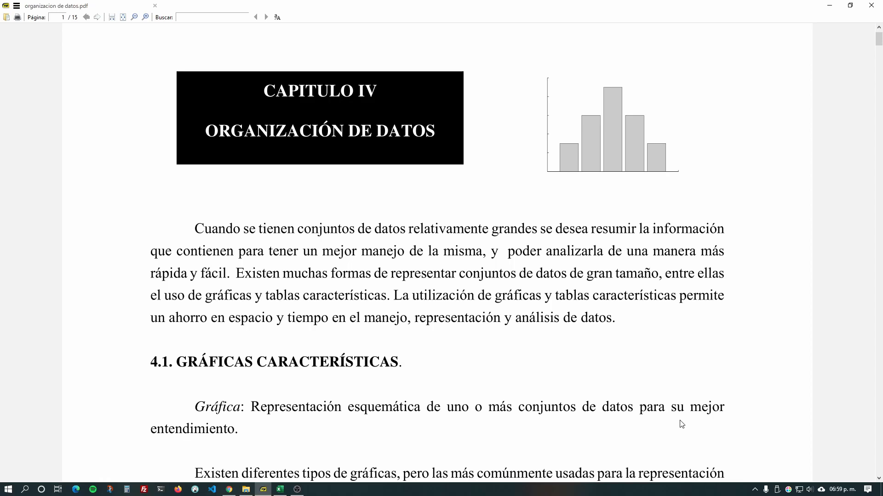
Step: Read the chapter introduction and section 4.1, covering the graph types and a graph's essential elements, up to the equal-interval measurement scales
scroll(679, 414, down, 3)
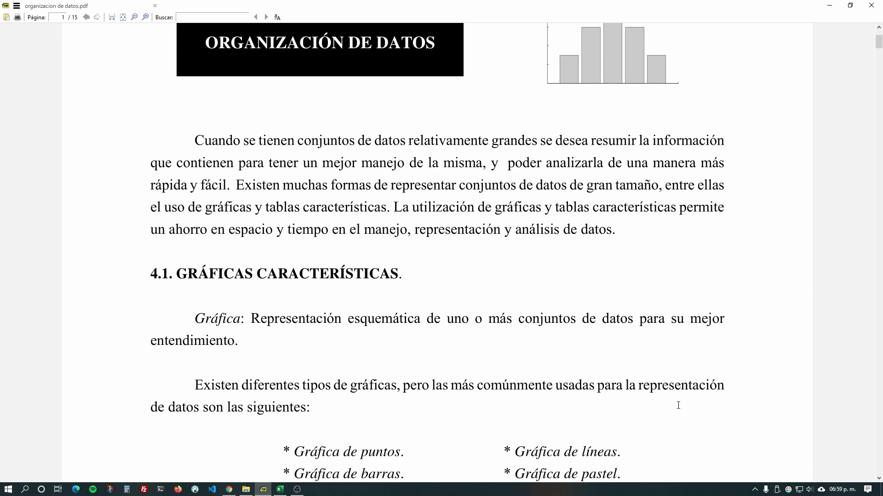
scroll(678, 405, down, 2)
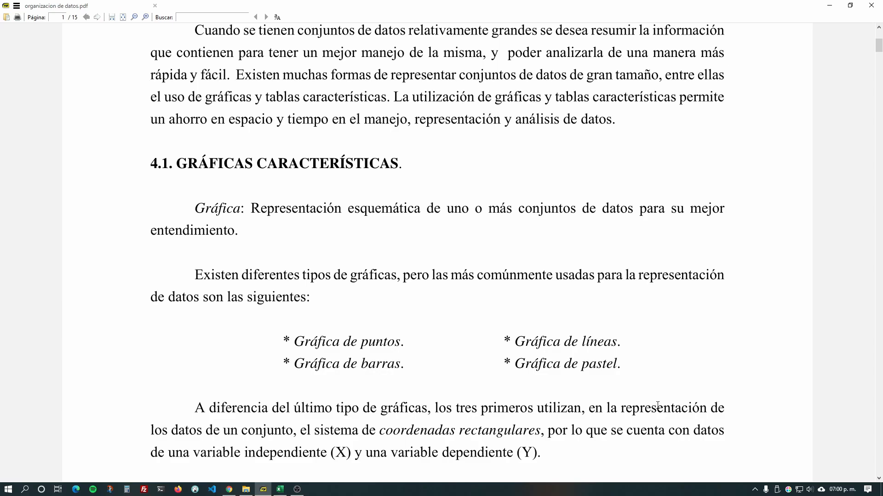
scroll(657, 406, down, 5)
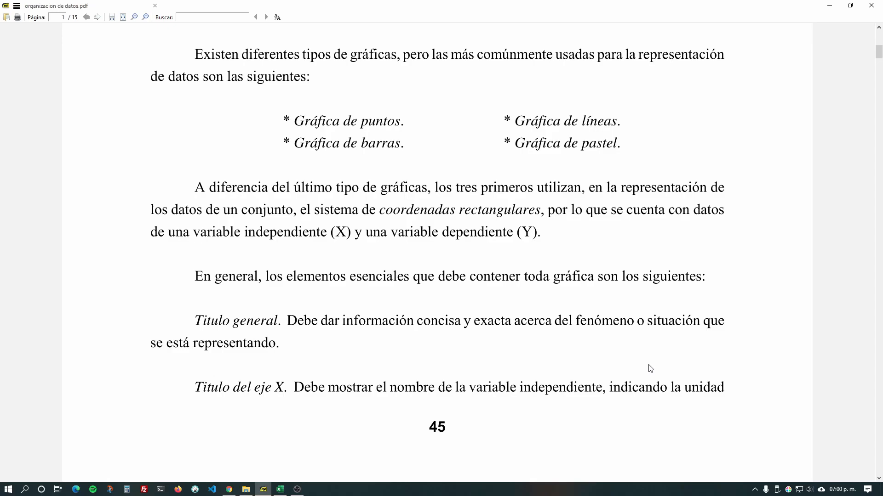
scroll(382, 292, down, 3)
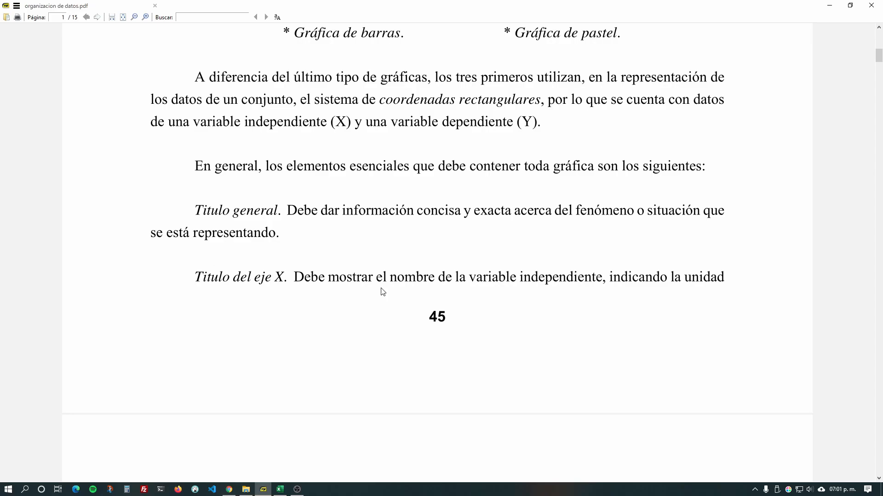
scroll(382, 291, down, 1)
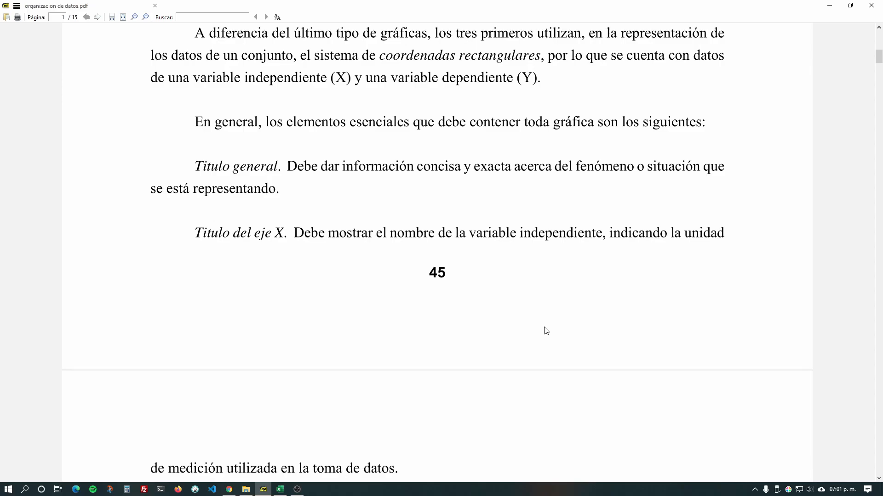
scroll(545, 331, down, 7)
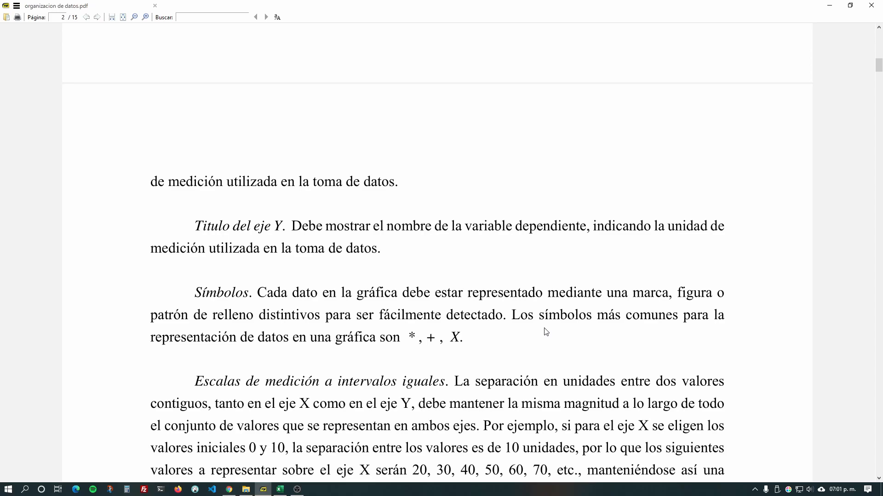
scroll(546, 331, down, 1)
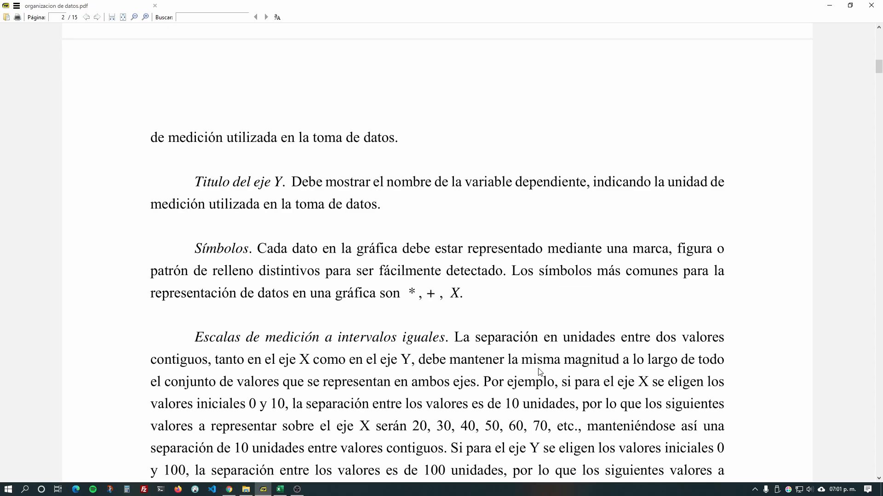
scroll(540, 372, up, 10)
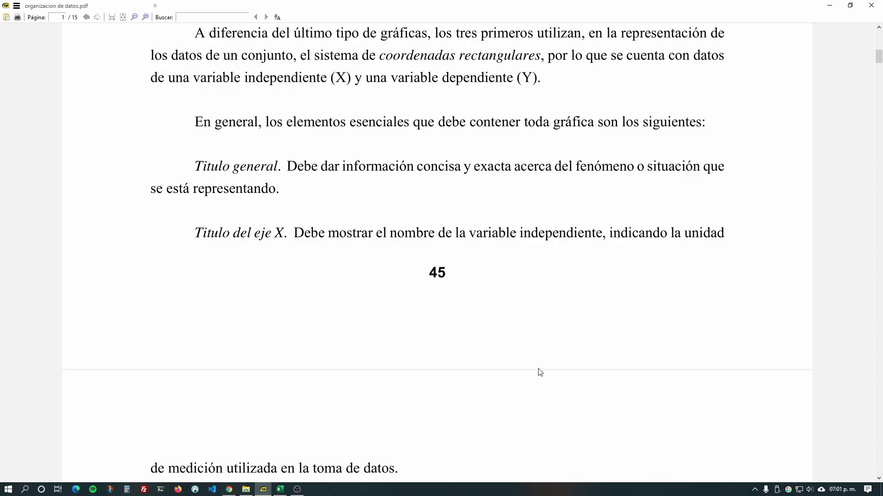
scroll(536, 321, down, 5)
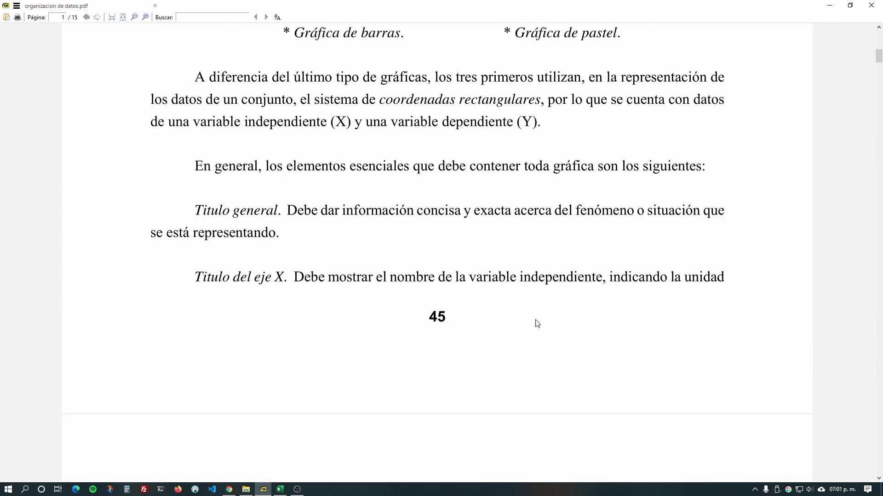
scroll(386, 299, down, 2)
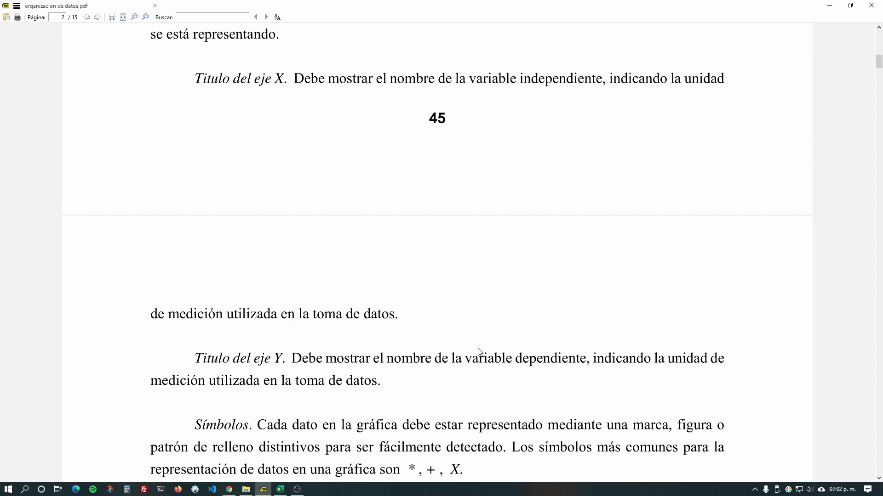
scroll(460, 335, down, 6)
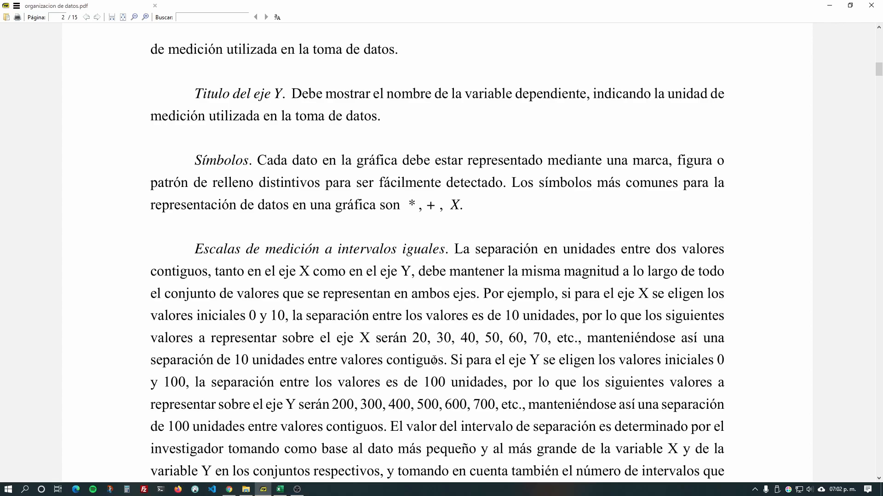
scroll(336, 301, down, 2)
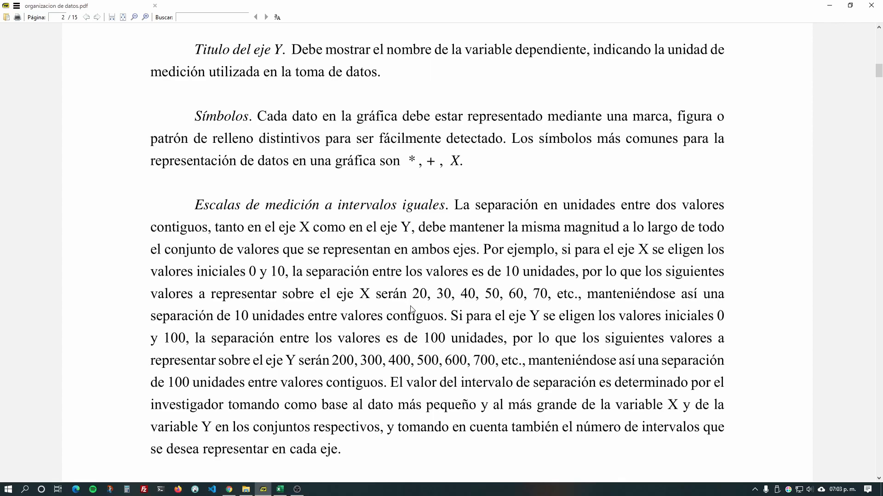
Step: Read section 4.1.1 on the dot graph and examine its example table of insecticide dose against plant damage
scroll(411, 310, down, 8)
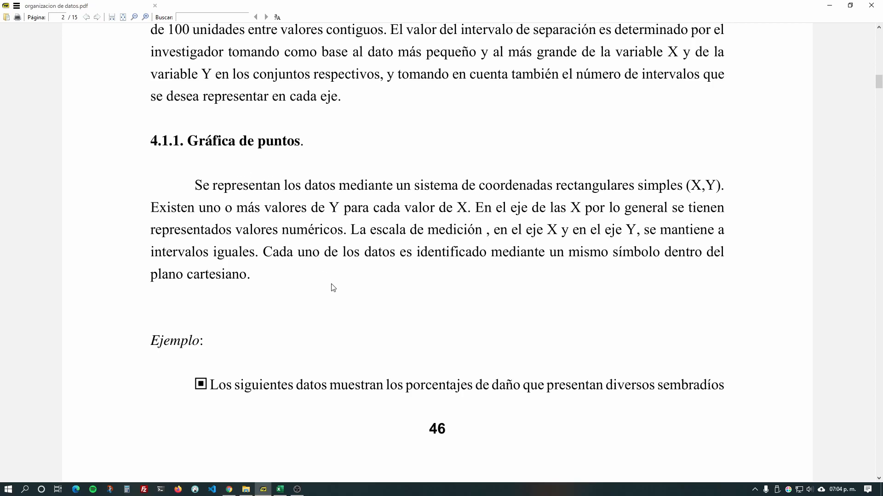
scroll(333, 288, down, 5)
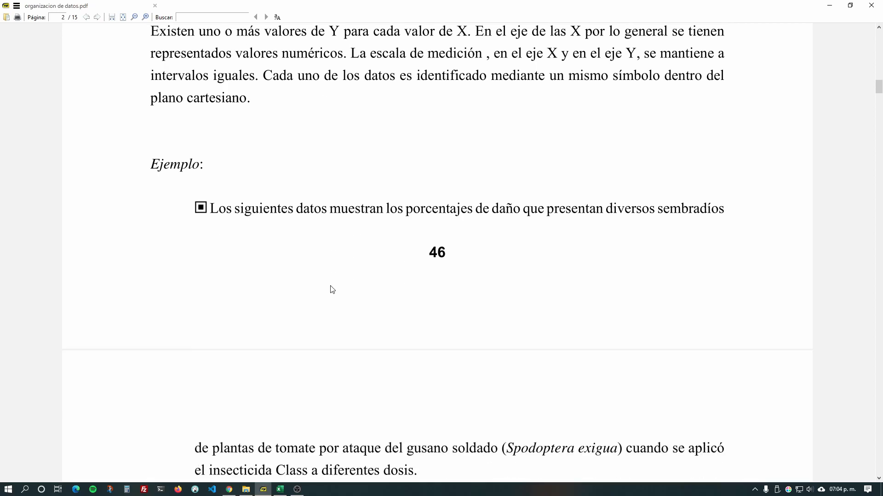
scroll(332, 289, down, 2)
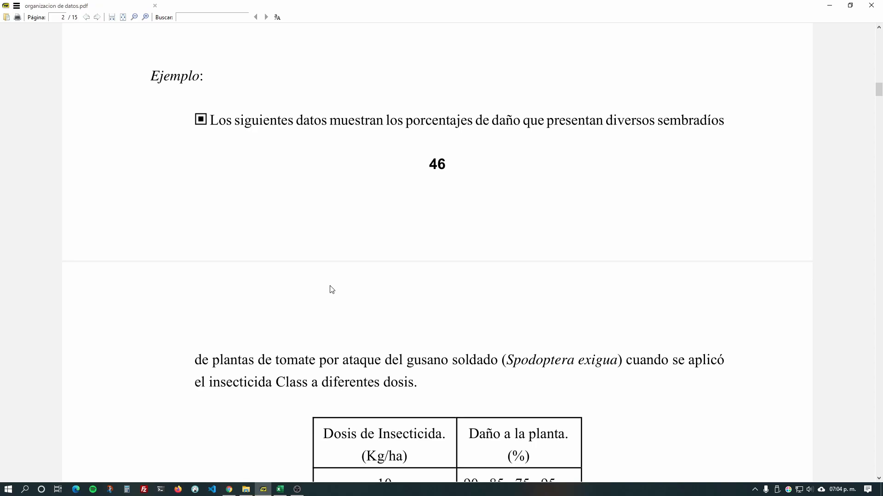
scroll(332, 289, down, 5)
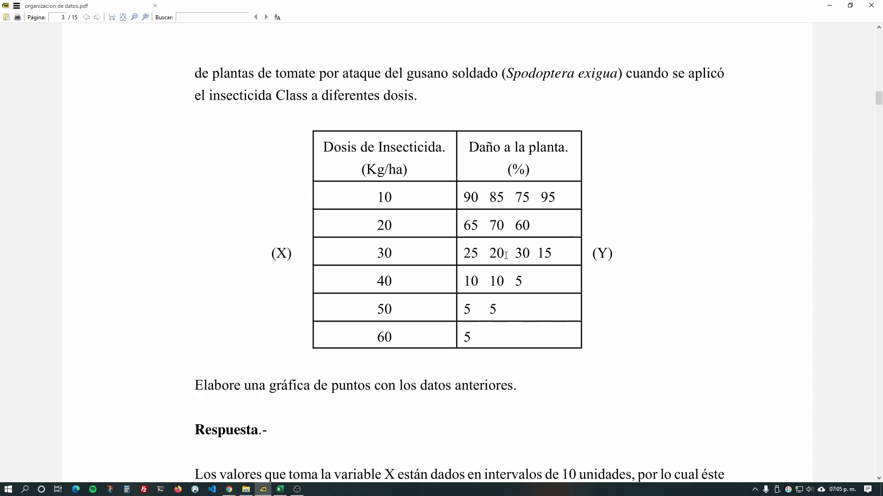
scroll(499, 227, up, 10)
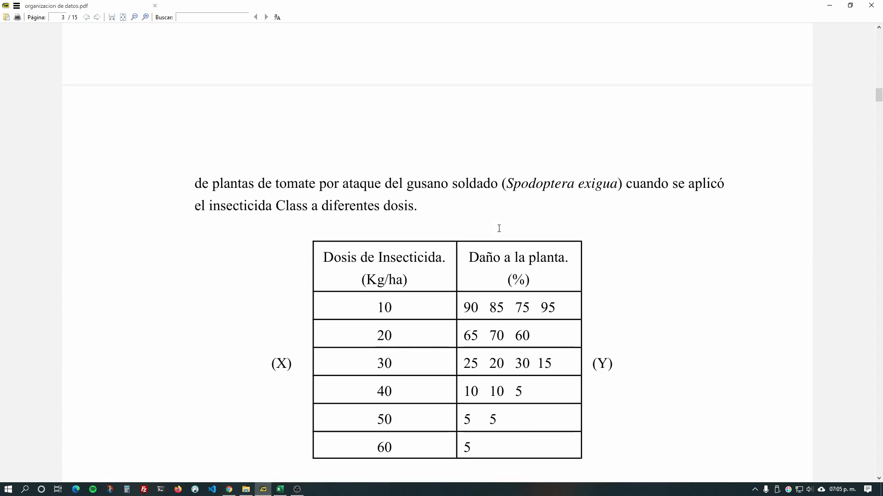
scroll(361, 186, up, 1)
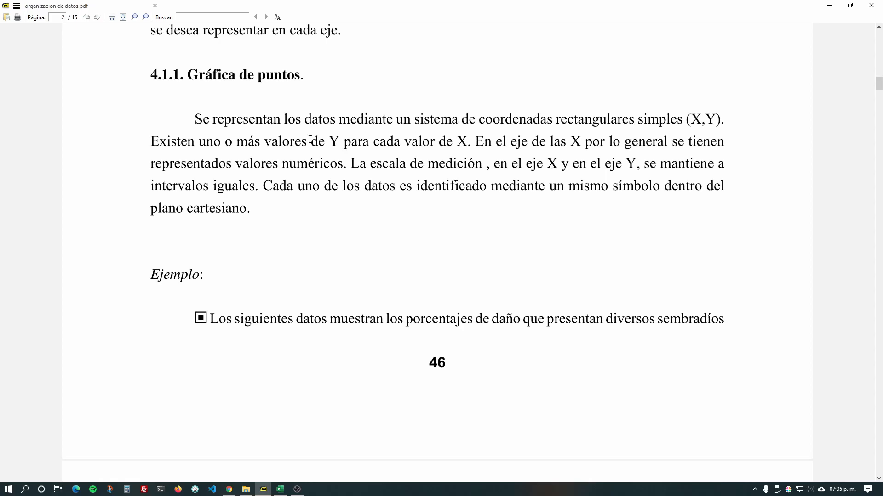
scroll(354, 213, down, 10)
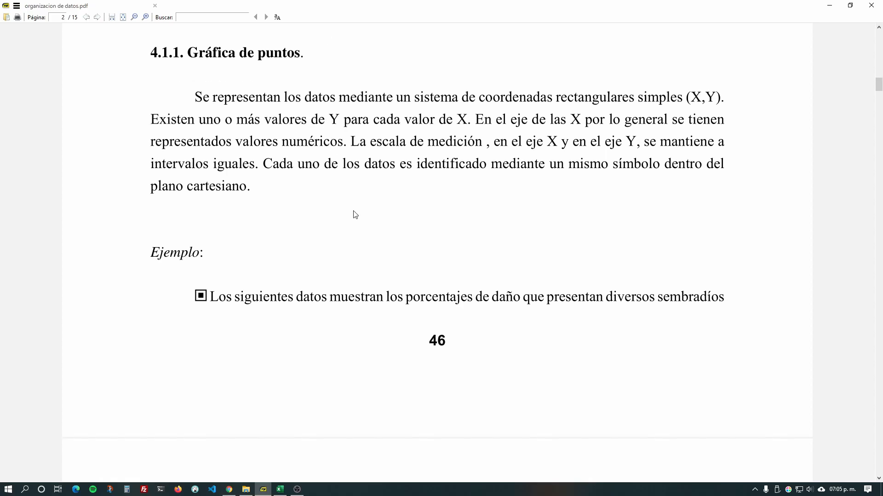
scroll(463, 245, down, 3)
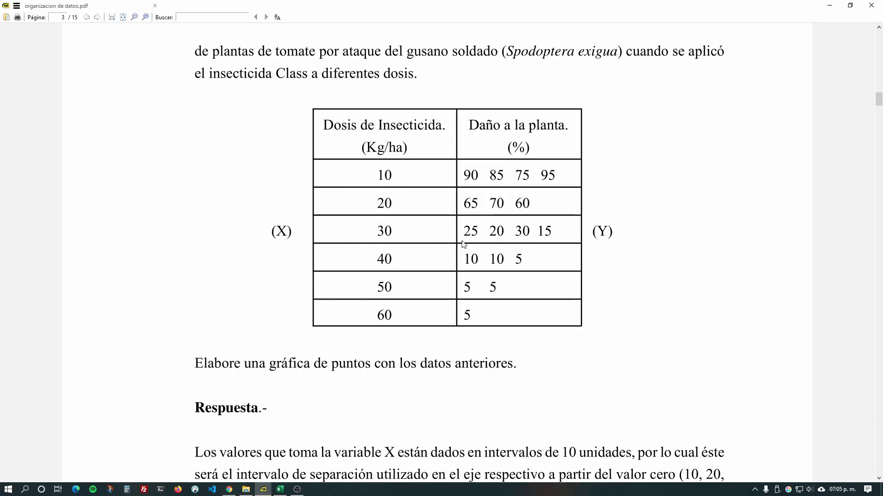
scroll(463, 245, down, 3)
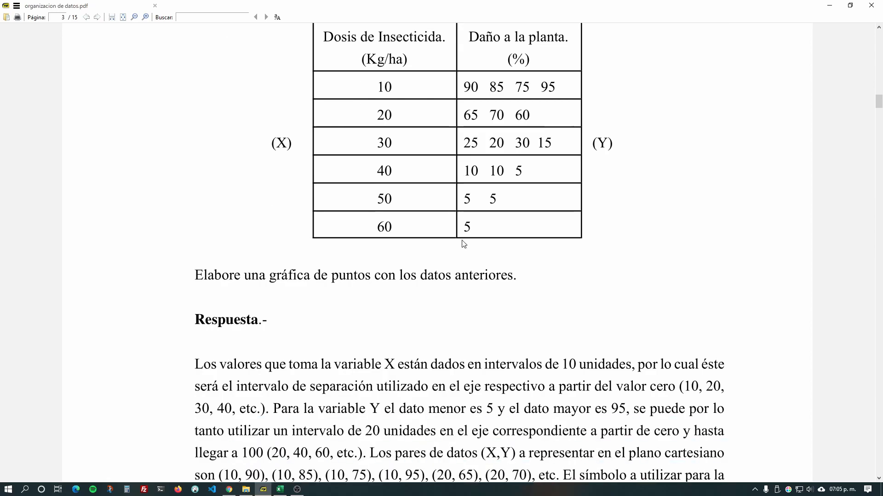
scroll(415, 312, up, 1)
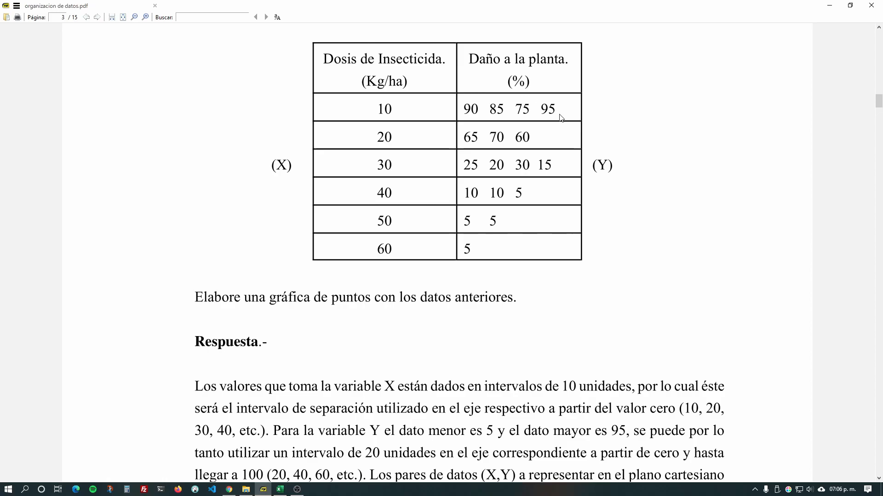
Step: Read the example's answer, examine the dot graph on page 4, and return to the data table on page 3
scroll(419, 173, down, 3)
scroll(418, 173, down, 1)
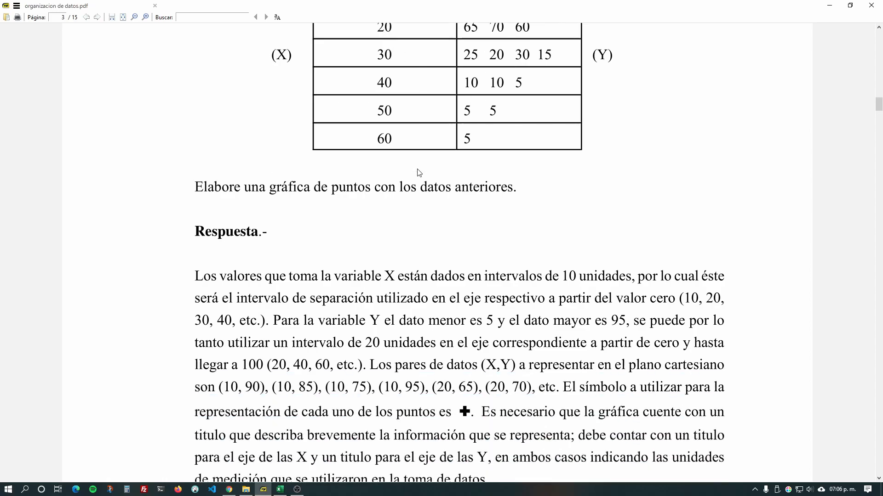
scroll(441, 329, down, 3)
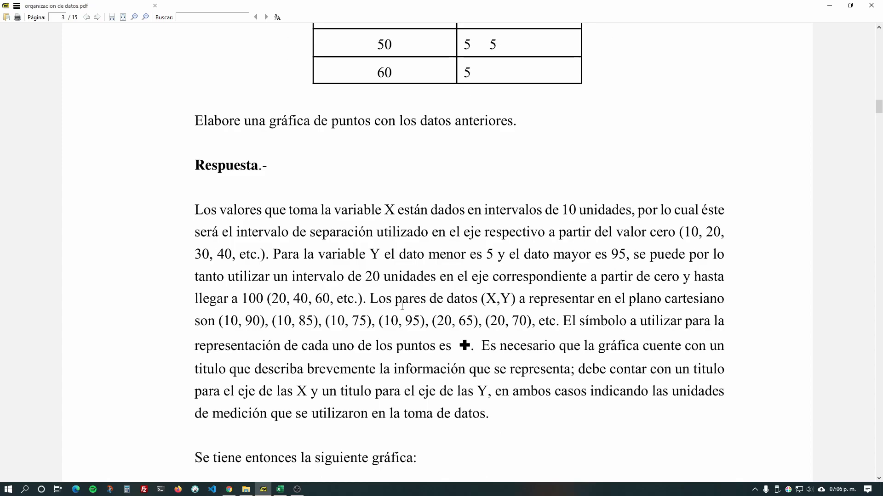
scroll(401, 306, down, 2)
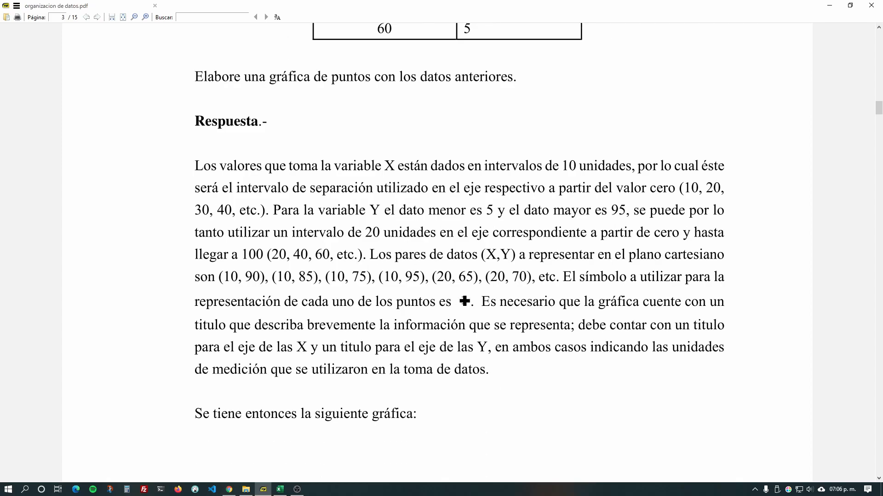
scroll(403, 301, down, 12)
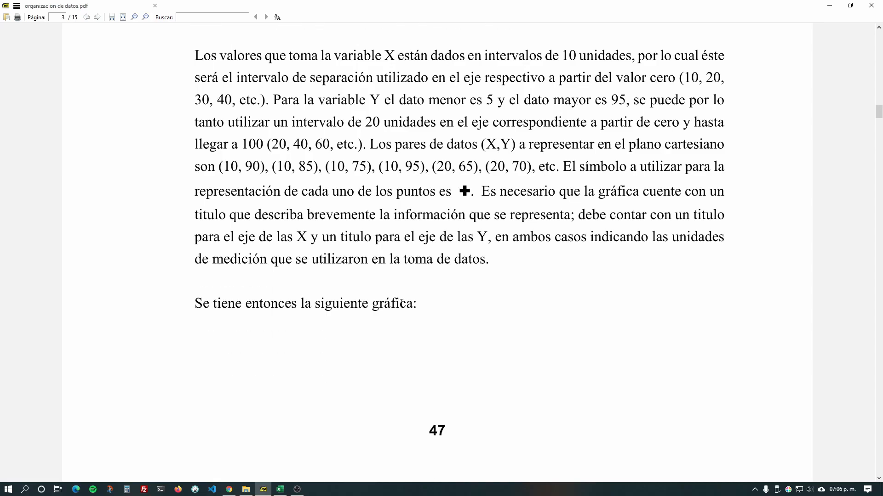
scroll(401, 302, down, 17)
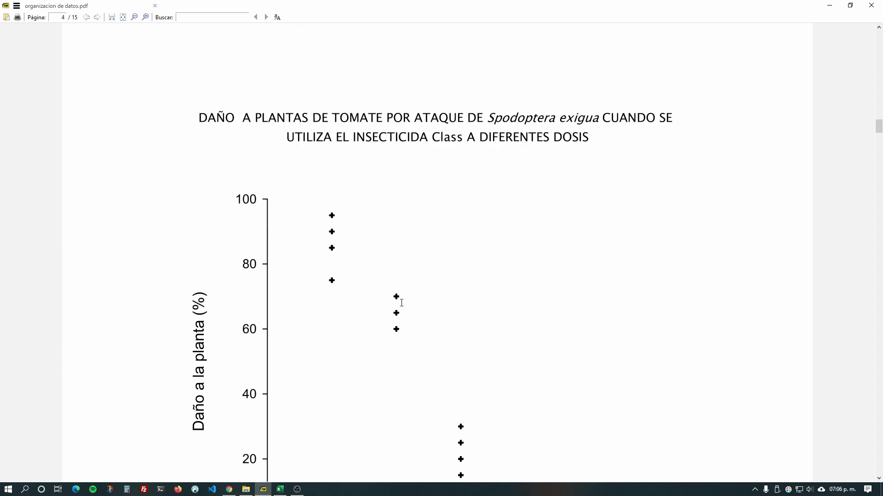
scroll(401, 303, down, 2)
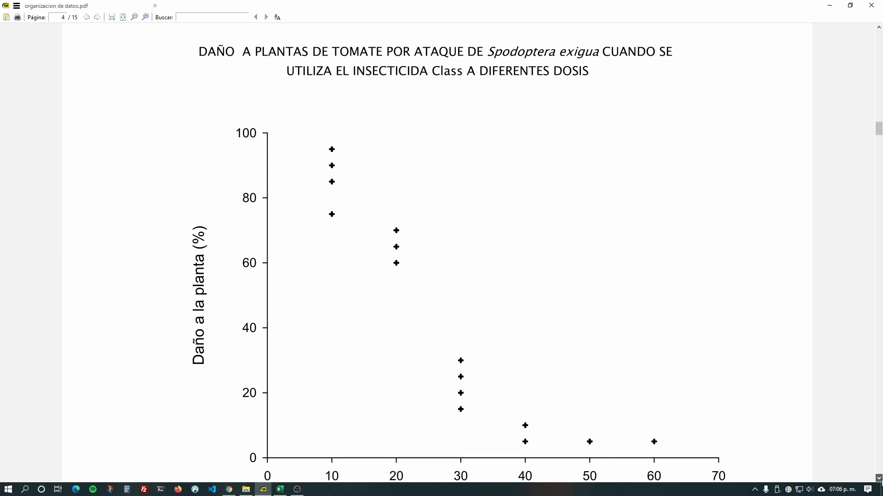
click(878, 478)
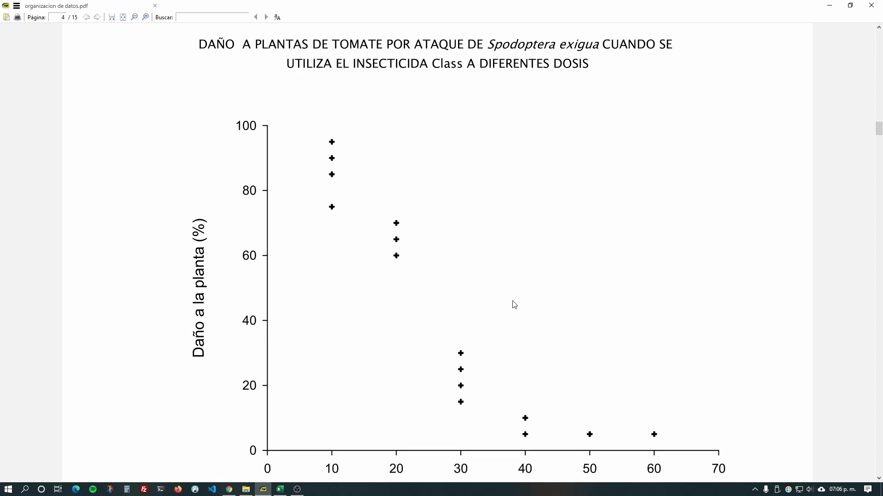
scroll(514, 305, up, 15)
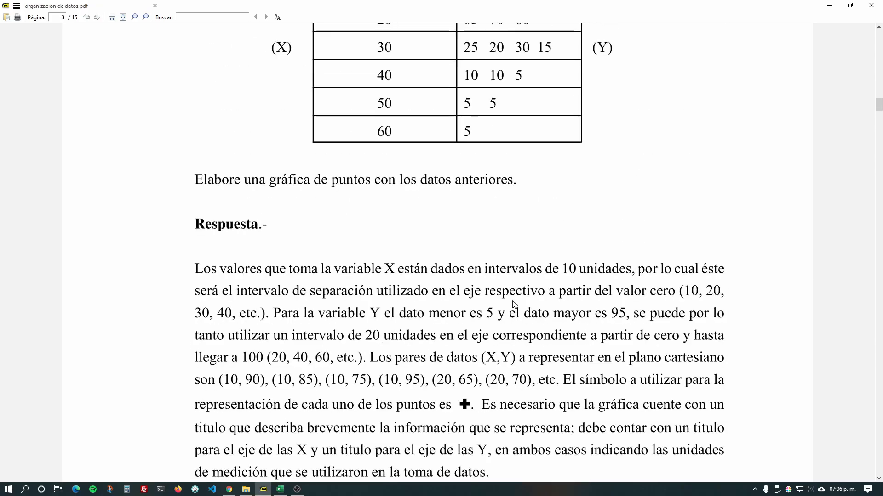
scroll(514, 304, up, 4)
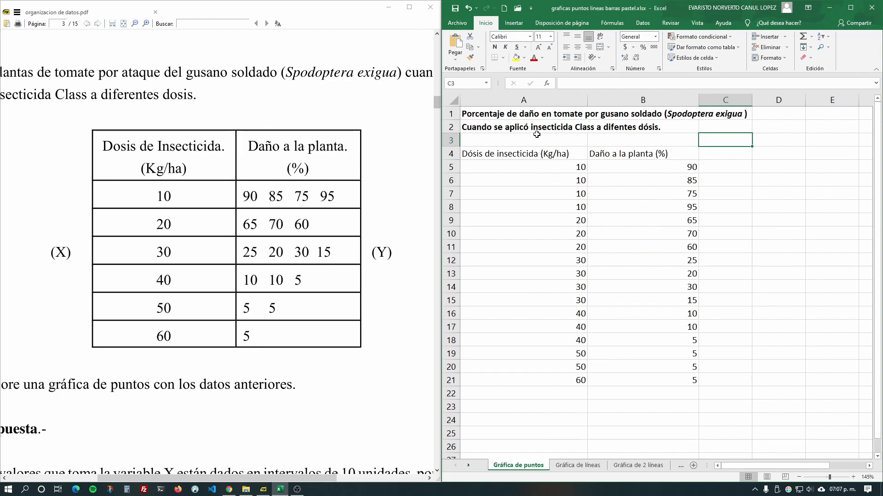
Step: Switch to the Excel sheet "Gráfica de puntos" and check its title and the dose and damage entries in rows 5–8 and 21 against the PDF table
click(521, 110)
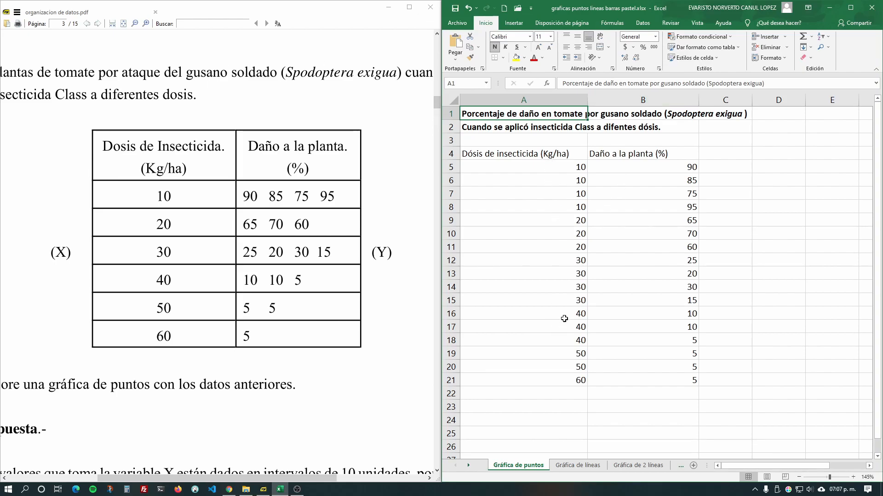
click(583, 168)
click(670, 166)
click(576, 182)
click(675, 180)
click(585, 199)
click(676, 197)
click(574, 208)
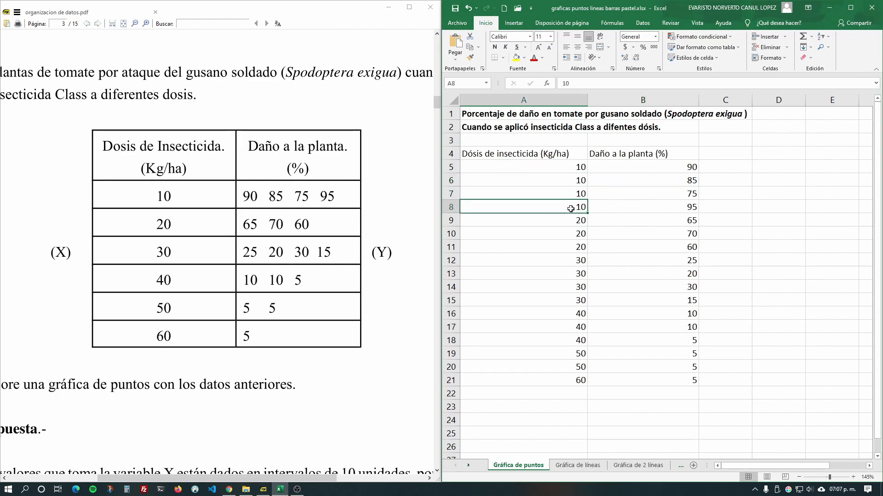
click(685, 207)
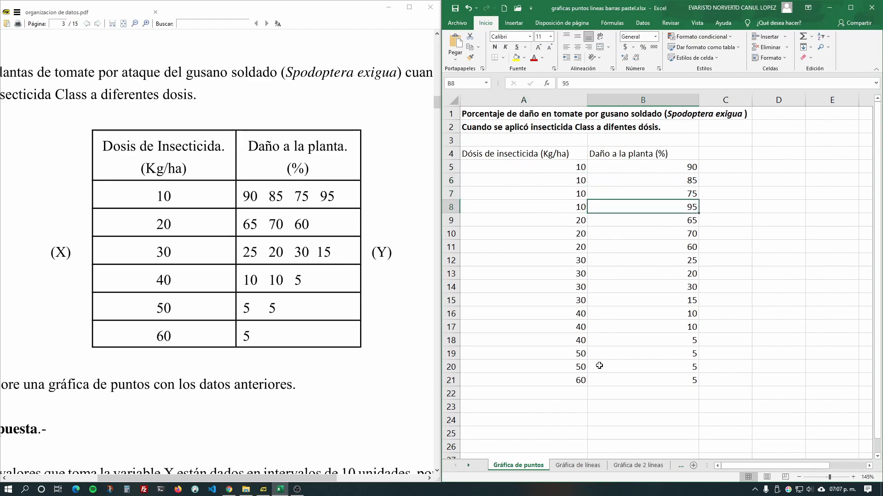
click(579, 380)
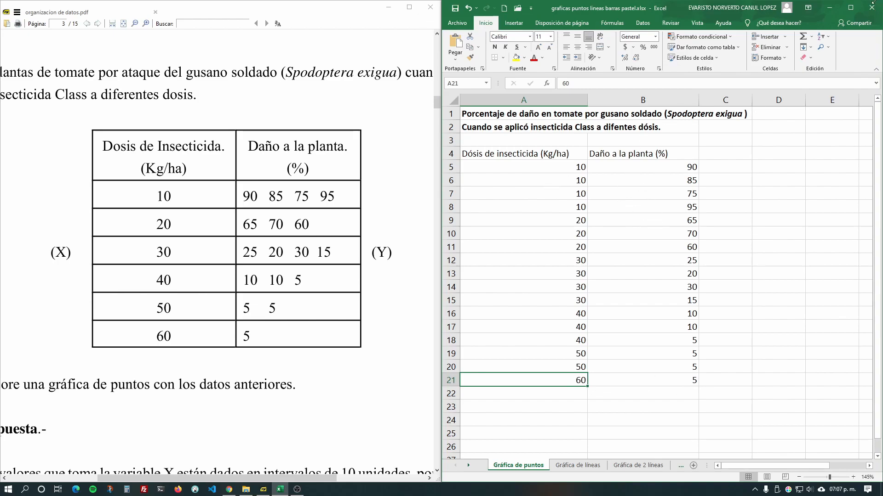
Step: Insert a markers-only XY scatter chart of plant damage against insecticide dose from A4:B21 and place it beside the data
click(850, 7)
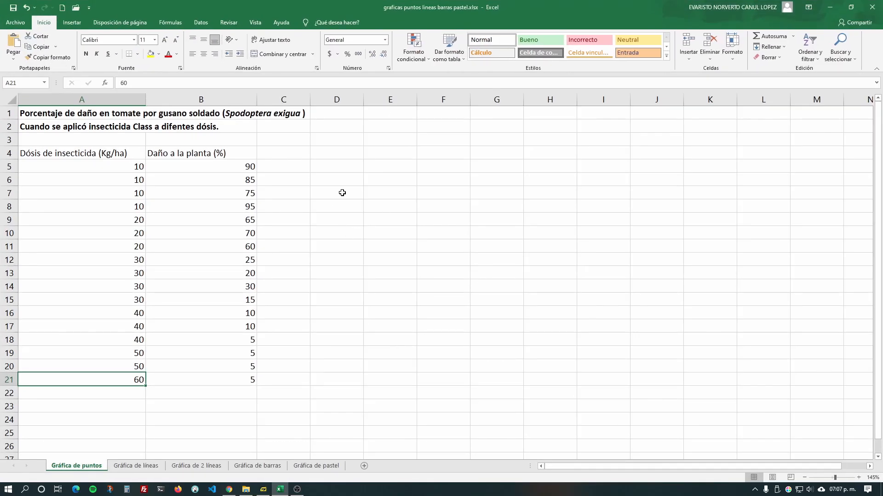
ctrl+scroll(343, 192, down, 1)
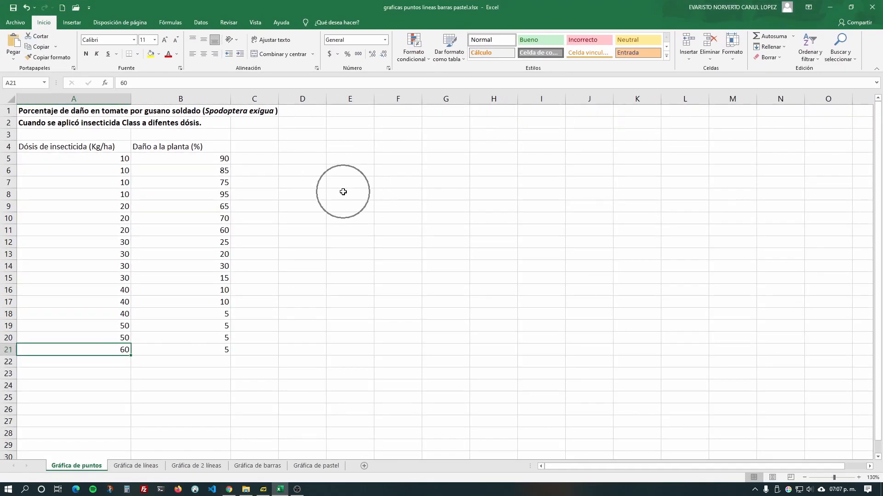
drag(85, 145, 193, 354)
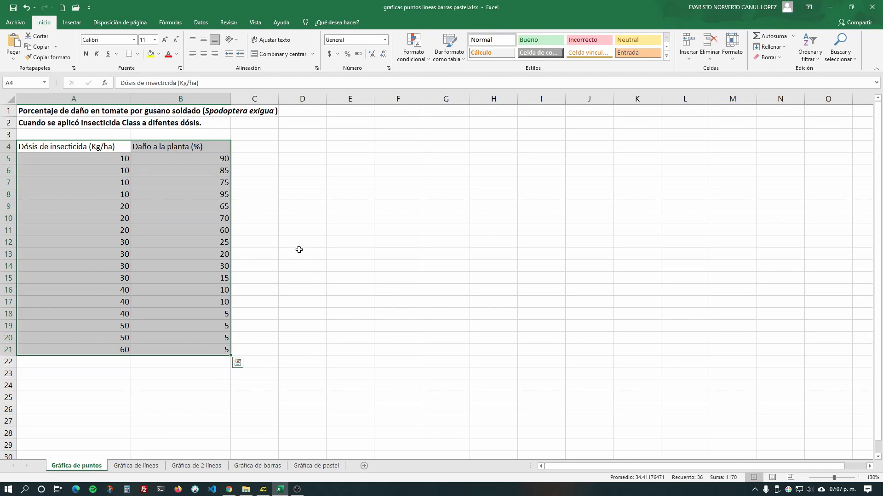
click(73, 24)
click(373, 51)
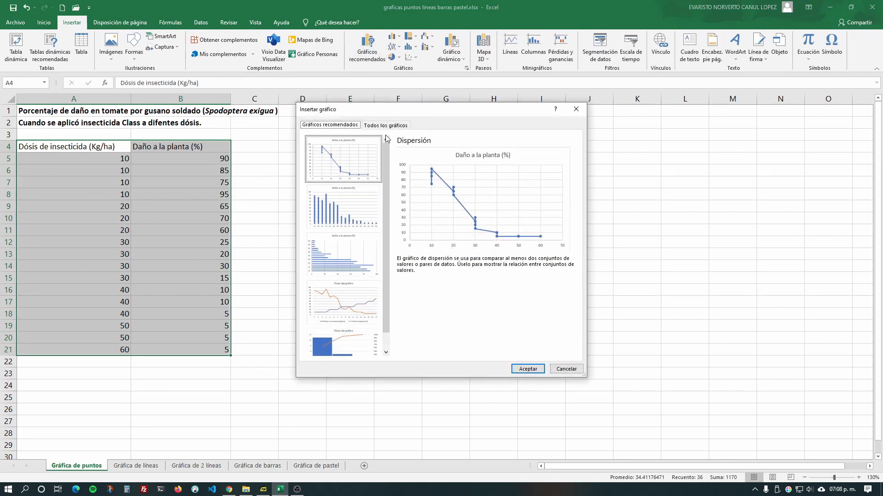
click(391, 125)
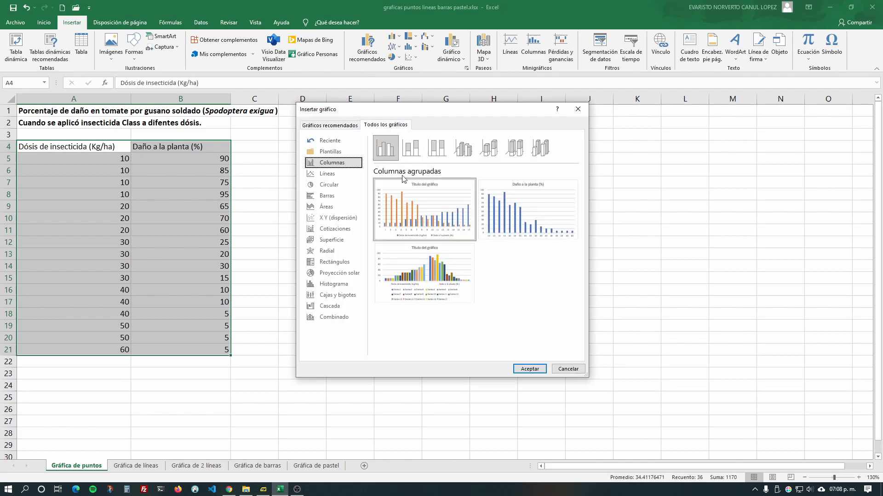
click(326, 218)
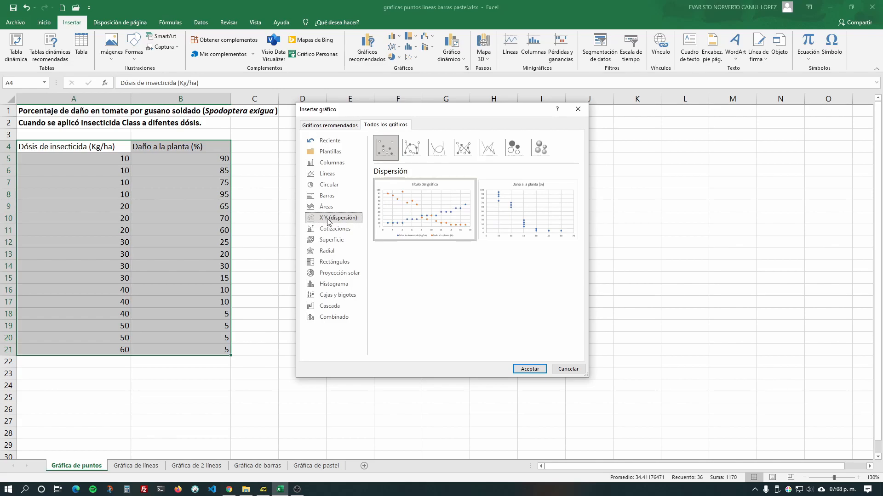
mouse_move(408, 223)
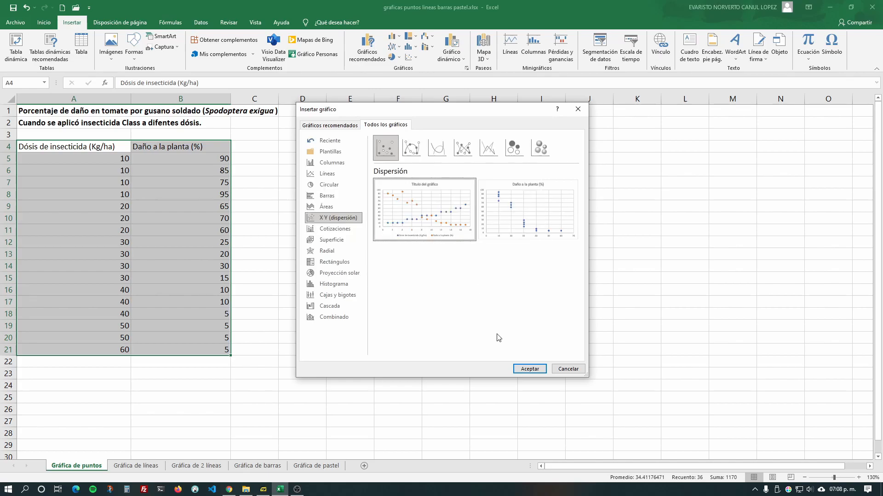
click(529, 369)
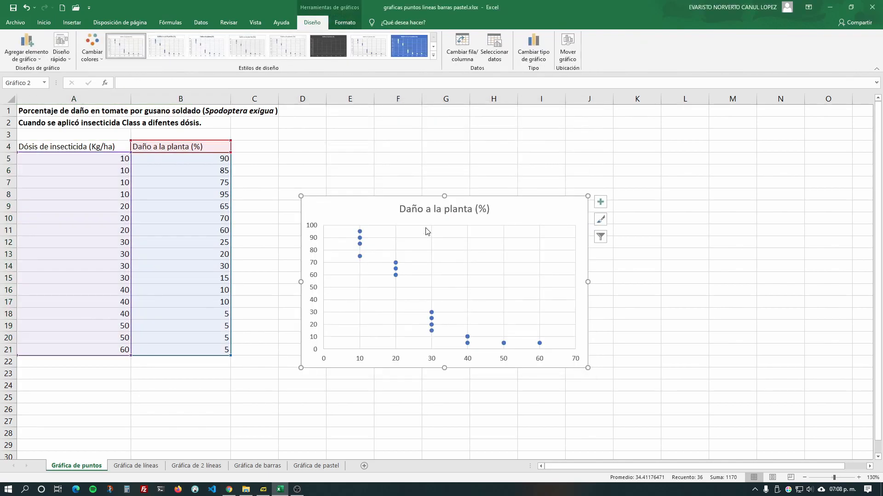
drag(376, 208, 352, 143)
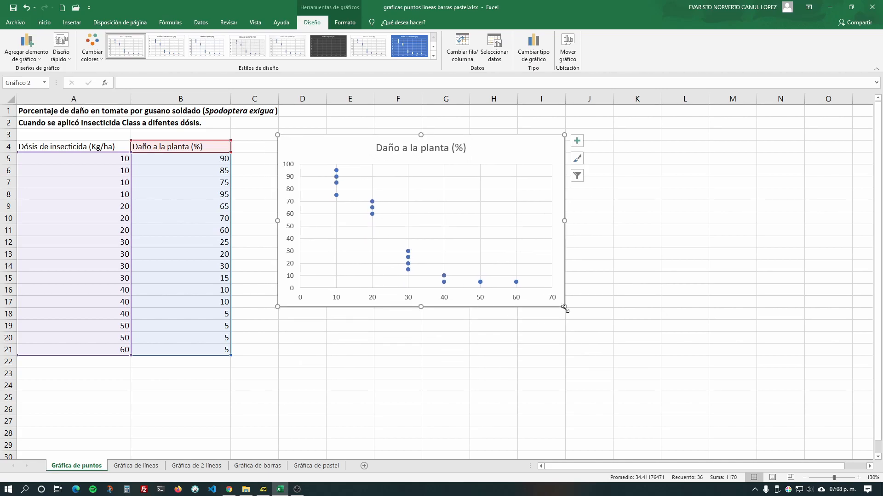
Step: Switch to the PDF, examine the example dot graph on page 4 and its explanation on page 3, and return to the Excel chart
click(262, 489)
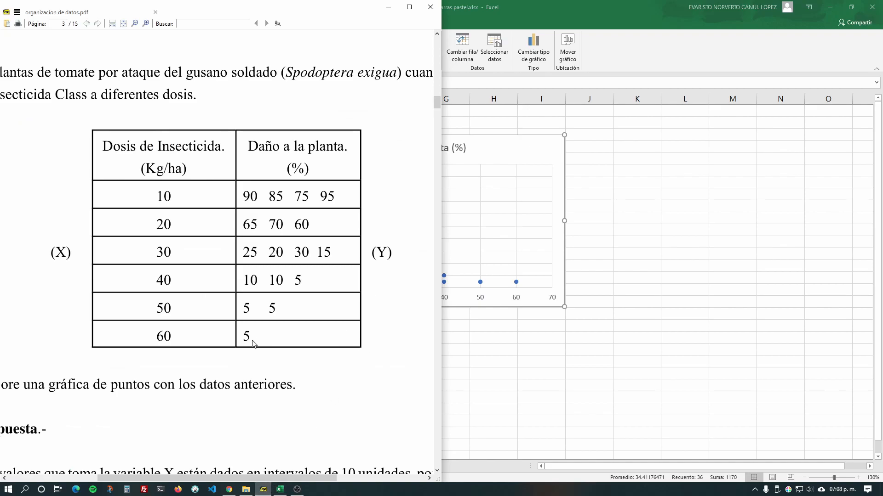
click(409, 7)
scroll(373, 236, down, 7)
scroll(373, 236, down, 15)
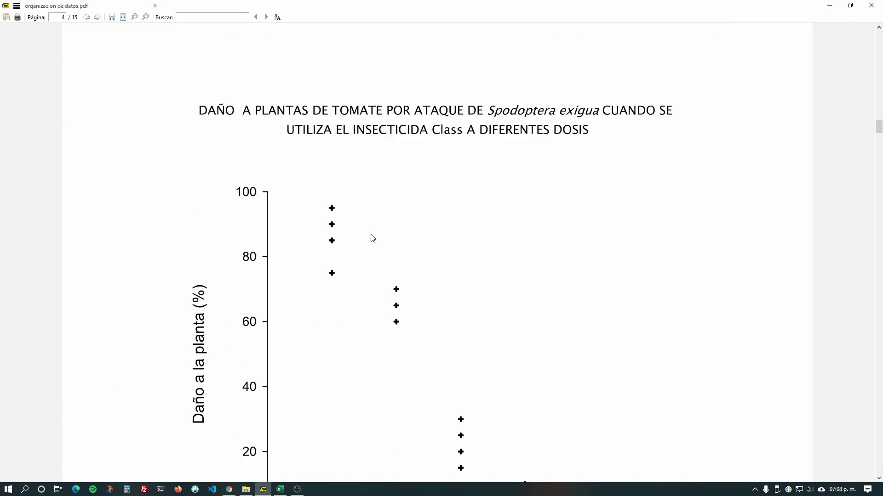
scroll(410, 263, up, 5)
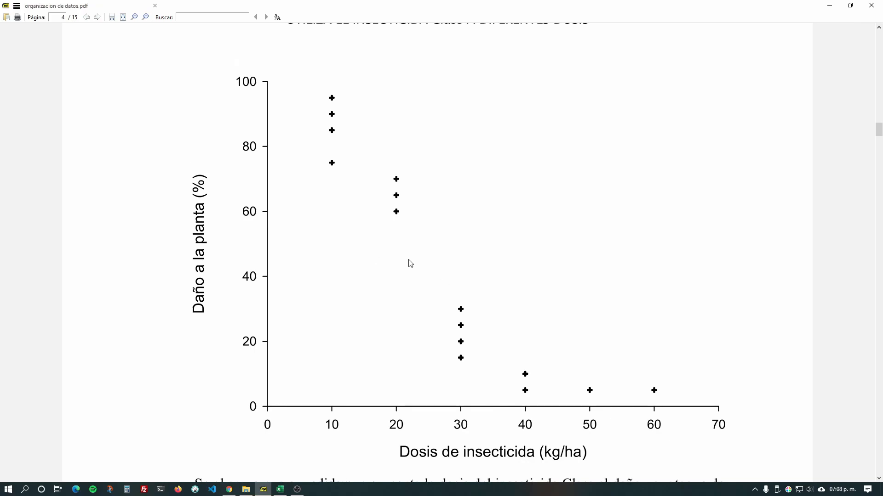
scroll(410, 263, up, 10)
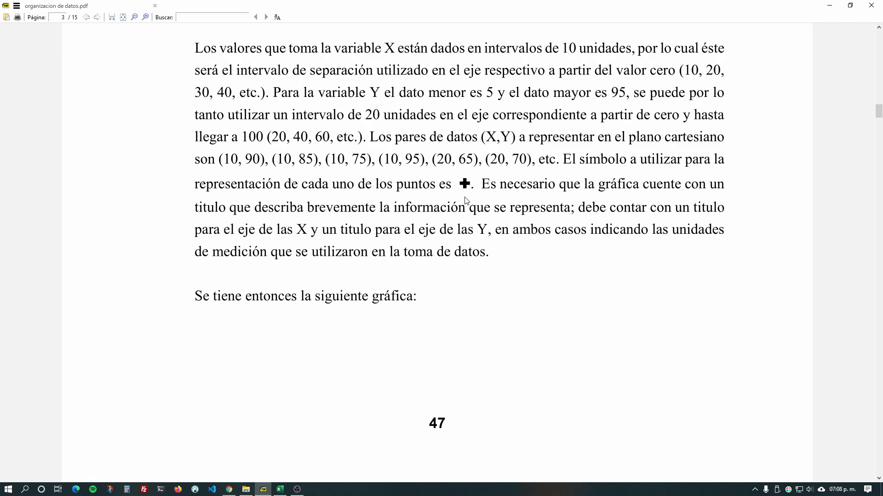
scroll(425, 225, down, 10)
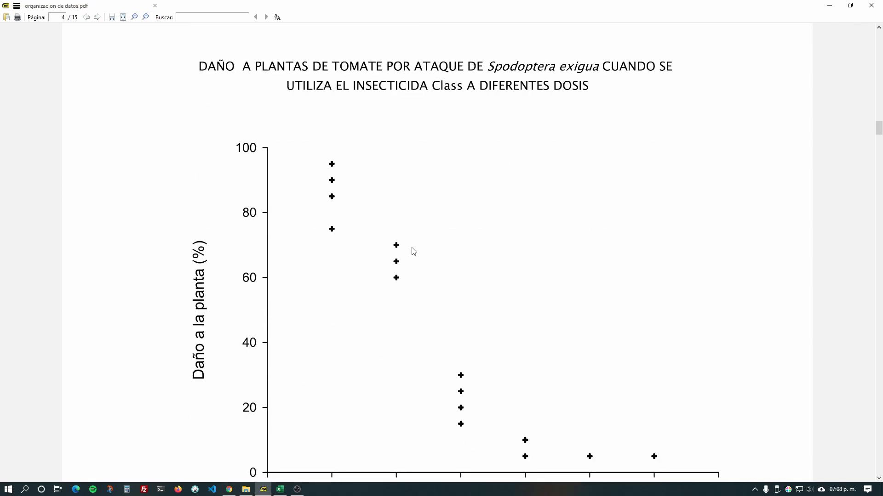
click(280, 489)
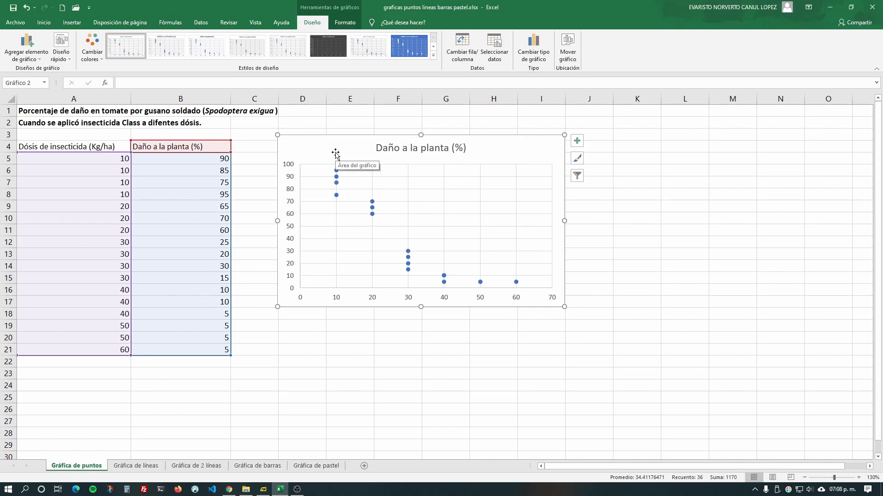
Step: Reposition the scatter chart beside the data and enlarge it to cover about D4 to L26
mouse_move(313, 145)
mouse_down()
mouse_move(297, 151)
mouse_move(315, 151)
mouse_up()
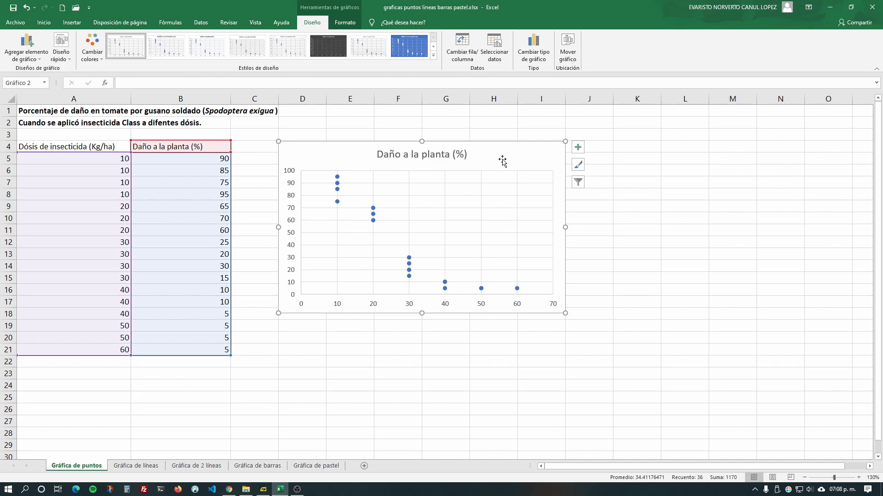
mouse_move(356, 150)
mouse_down()
mouse_move(512, 163)
mouse_move(394, 142)
mouse_move(349, 210)
mouse_move(440, 163)
mouse_move(345, 150)
mouse_up()
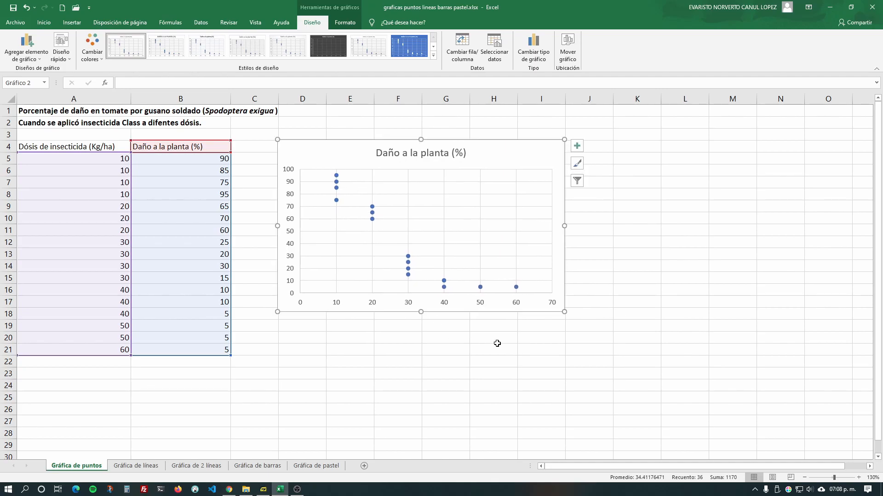
drag(565, 313, 707, 414)
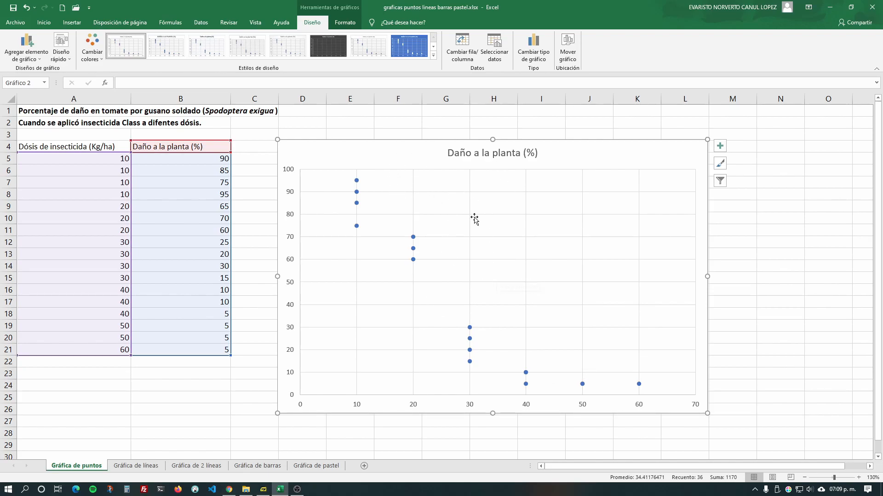
Step: Replace the chart title with two lines, "Porcentaje de daño por gusano soldado" and "cuando se aplicó insecticida Classa", and close the formatting pane
click(485, 154)
double_click(476, 154)
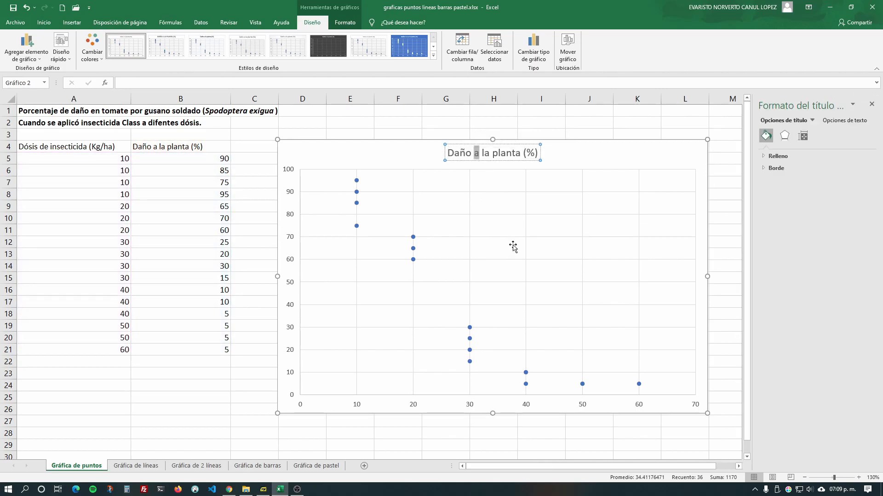
key(ctrl+a)
key(Delete)
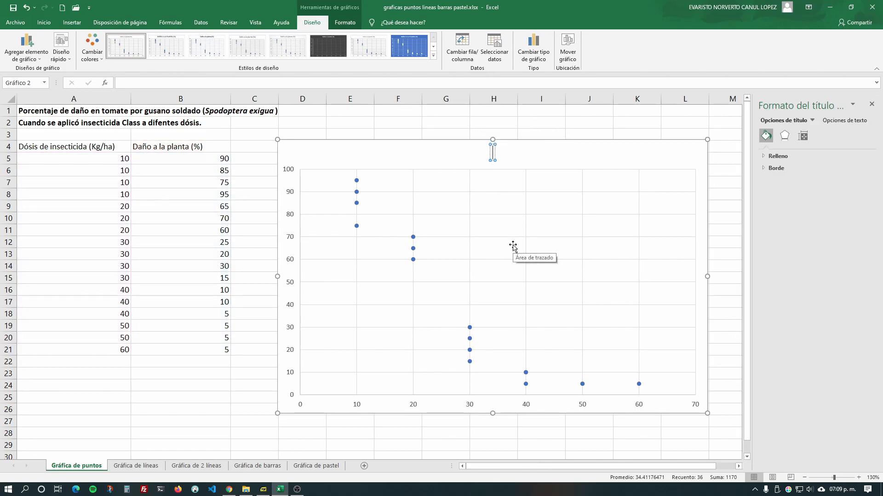
text(Pro)
key(BackSpace)
key(BackSpace)
text(orcentaje de daño por)
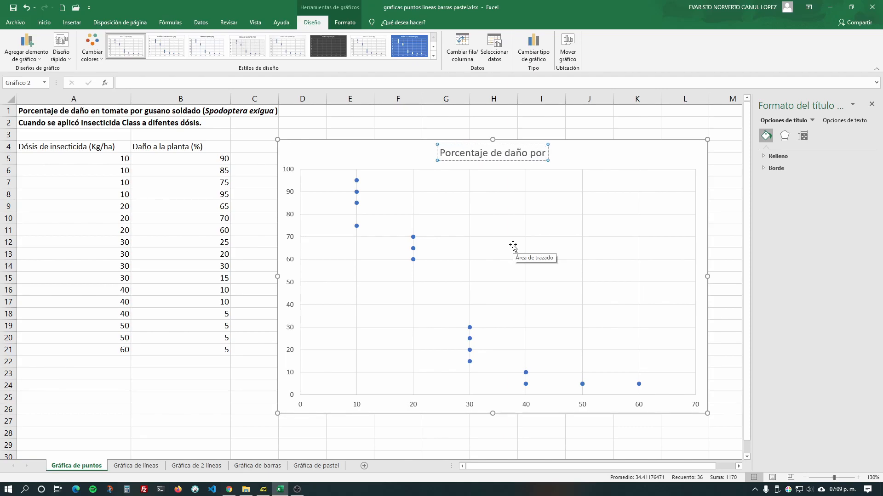
text( gusano soldado)
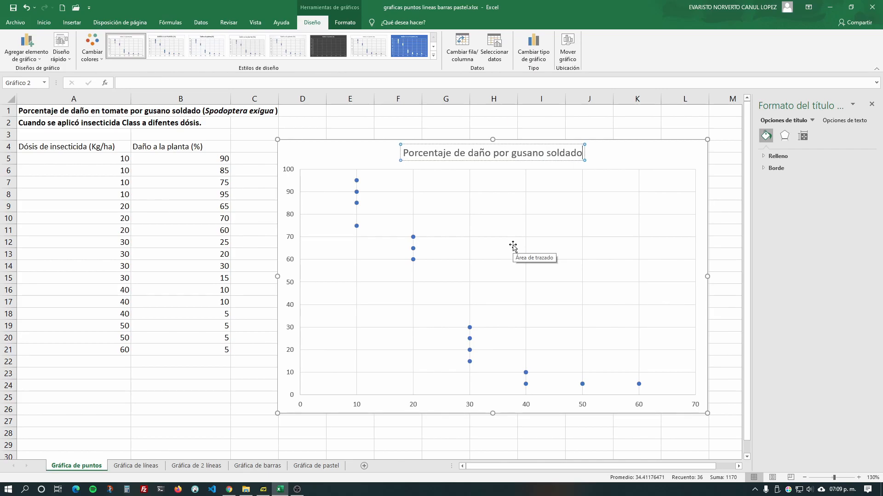
key(Return)
text(cuando )
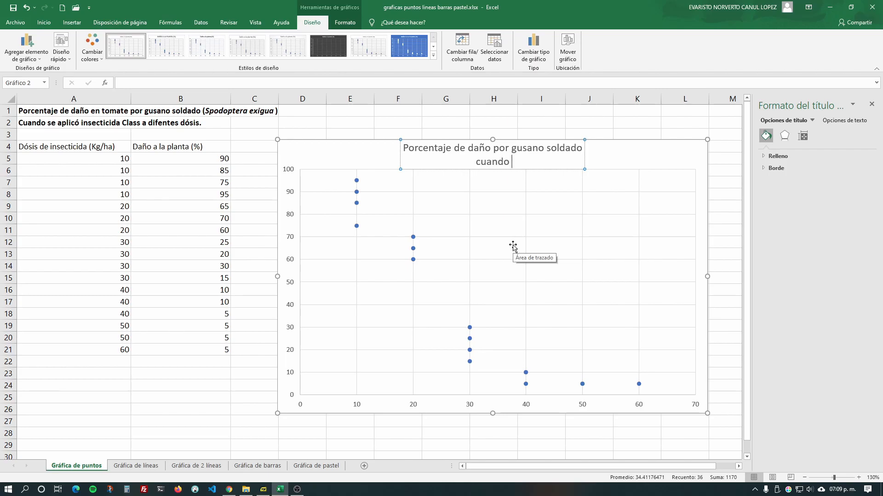
text(se aplicó)
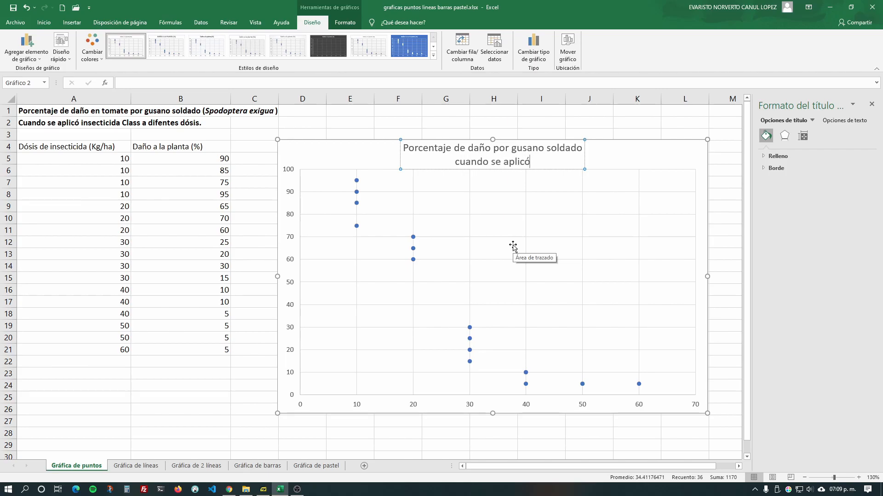
text( insecticida)
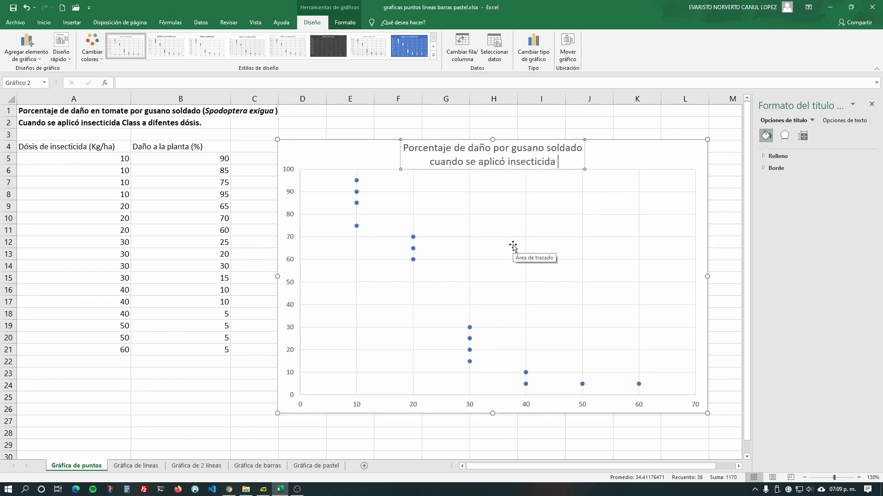
text(Classa)
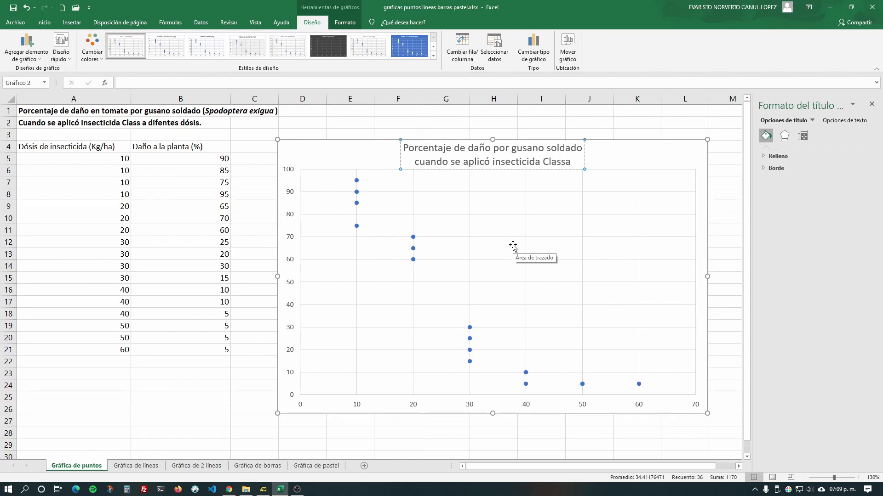
click(604, 157)
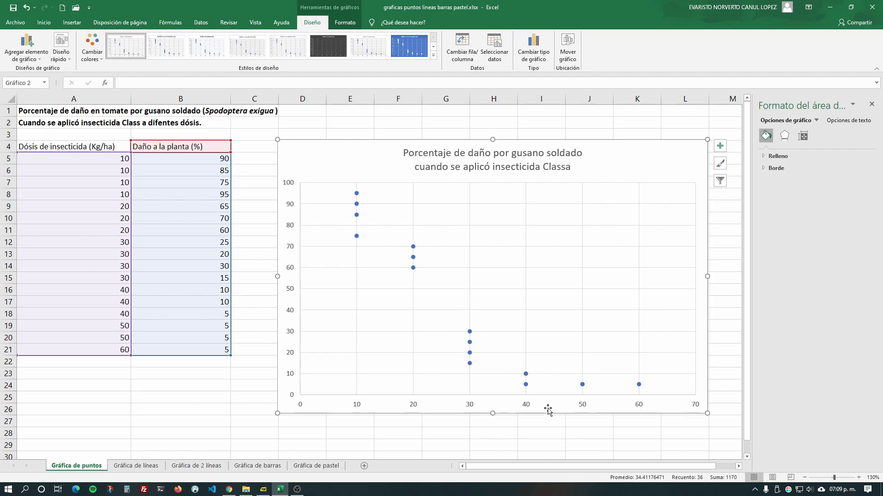
click(871, 105)
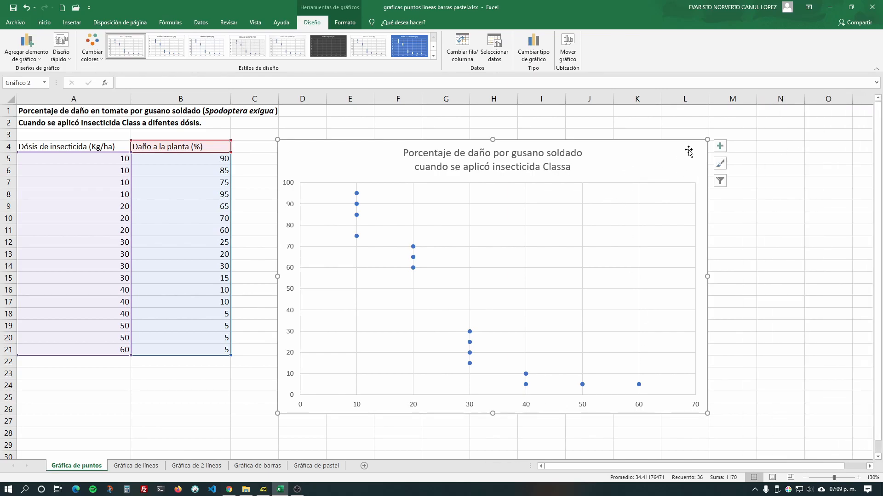
Step: Add axis titles to the scatter chart's horizontal and vertical axes
click(720, 147)
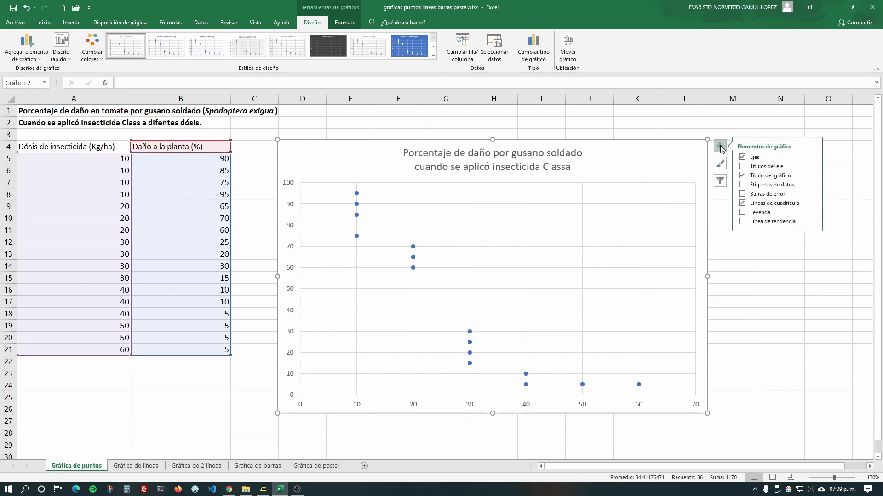
click(812, 167)
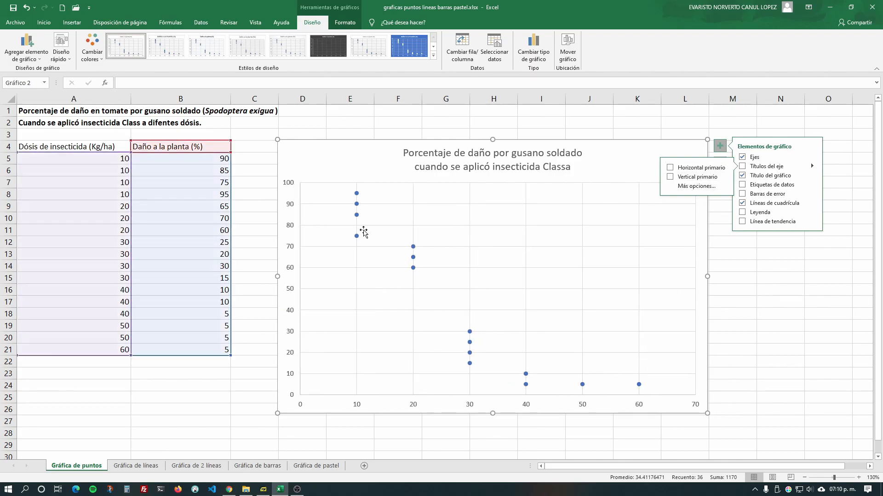
click(742, 166)
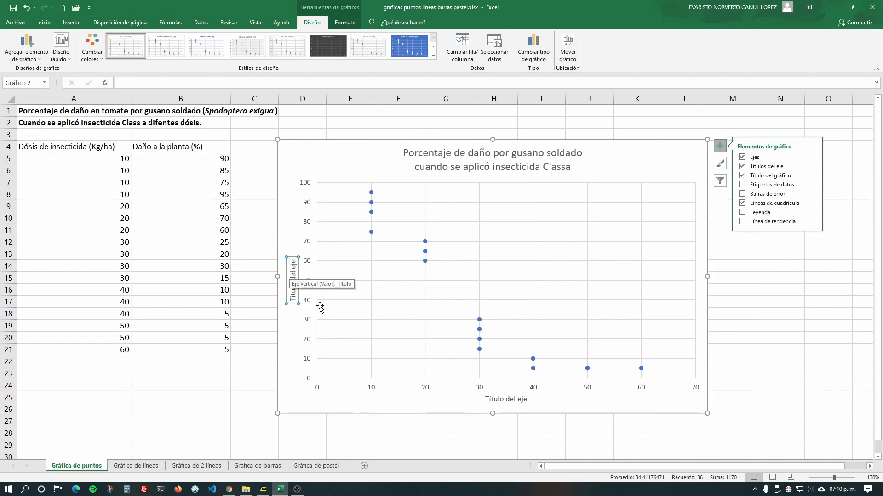
double_click(283, 276)
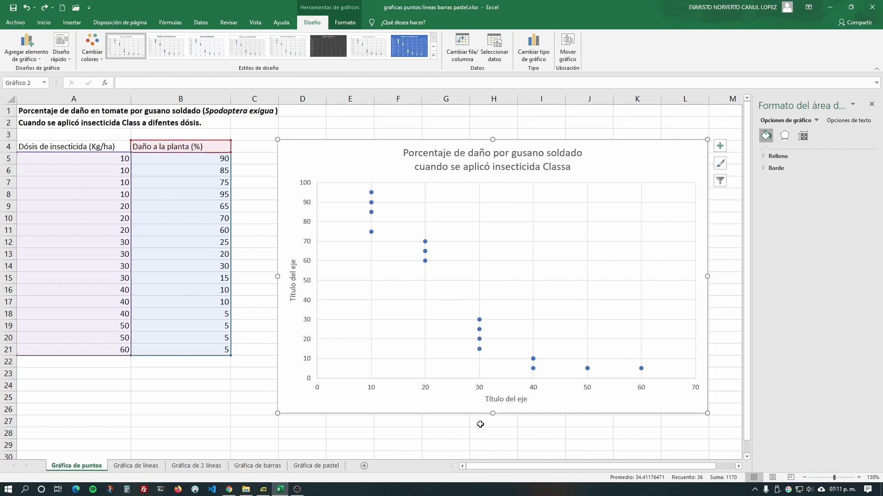
Step: Replace the horizontal axis title with "Dósis del insecticida (Kg/ha)"
click(505, 400)
triple_click(509, 400)
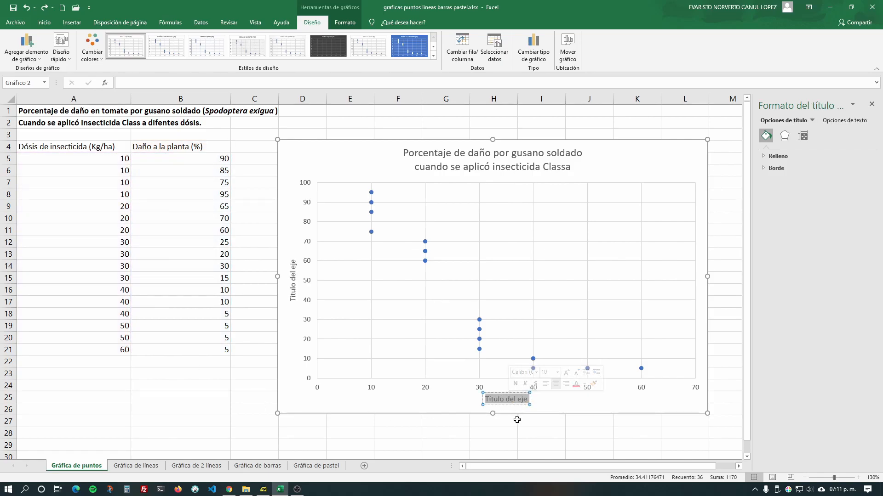
text(Dós)
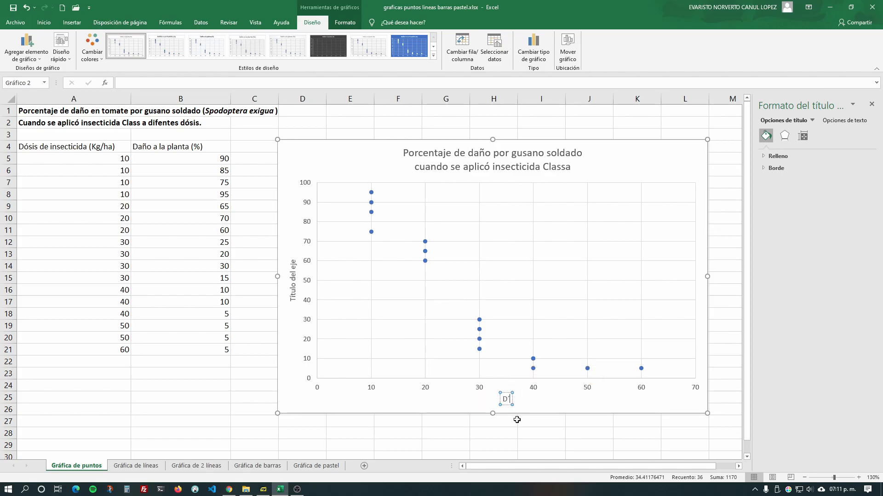
text(is del ins)
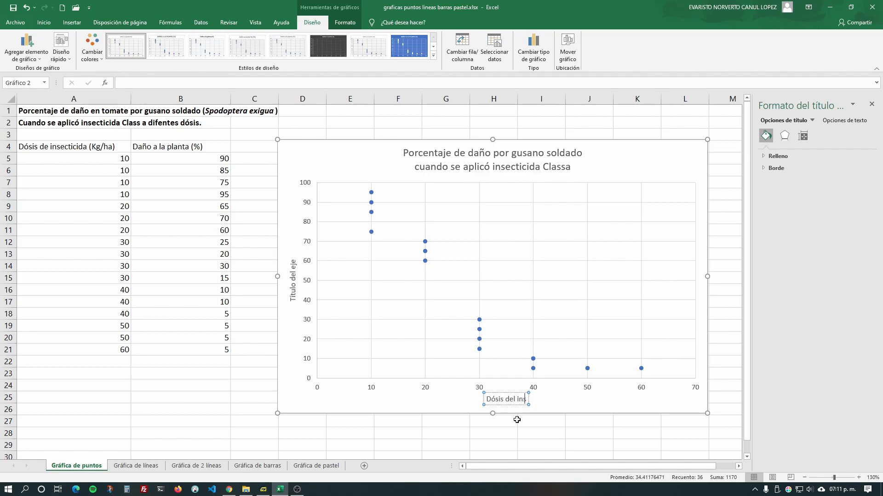
text(ecticid)
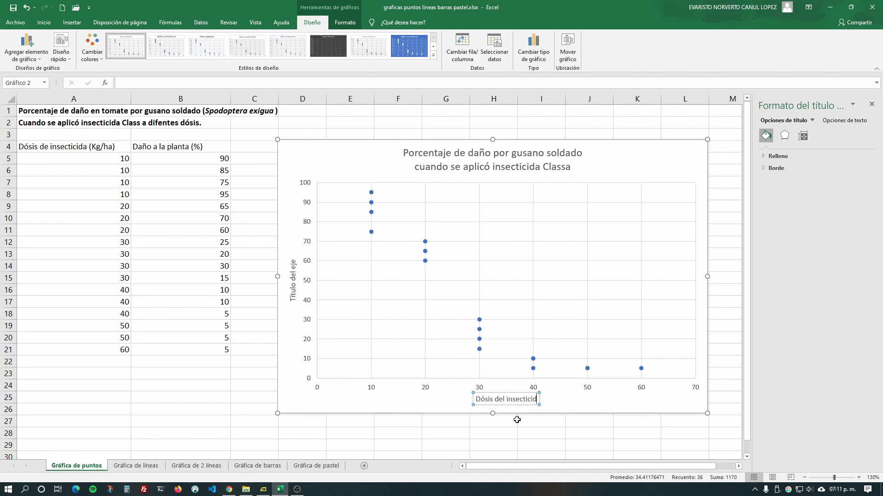
text(a ()
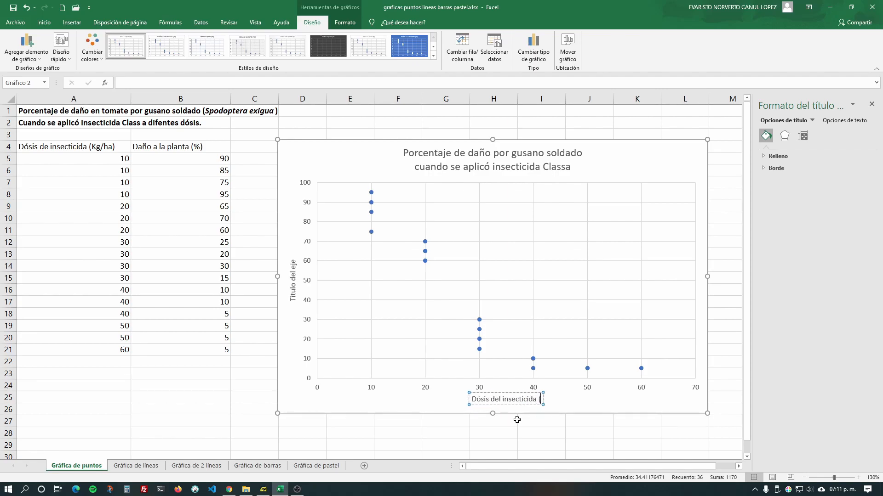
text(Kg/j)
key(BackSpace)
text(ha))
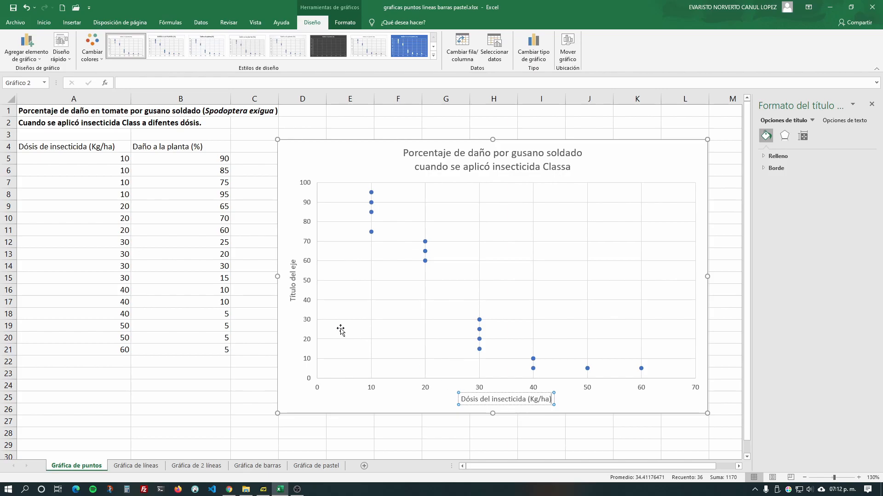
Step: Replace the vertical axis title with "Daño en la planta (%)" and close the formatting pane
click(293, 286)
triple_click(293, 276)
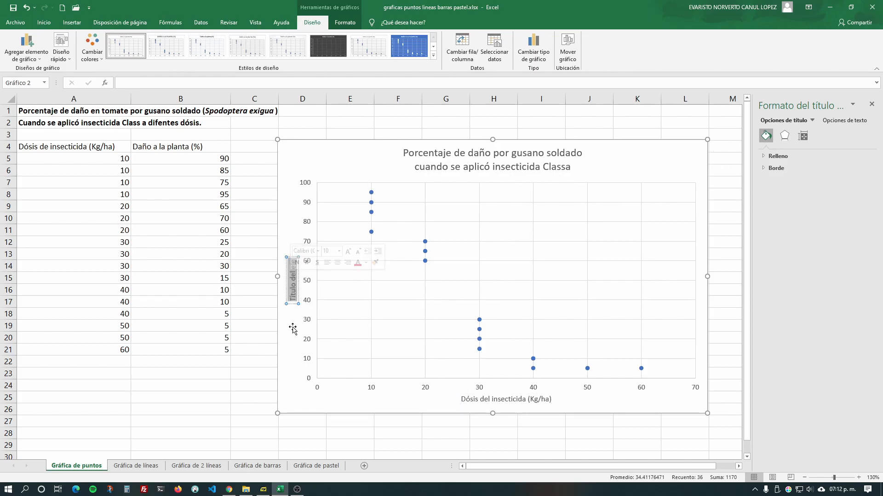
text(Daño en la p)
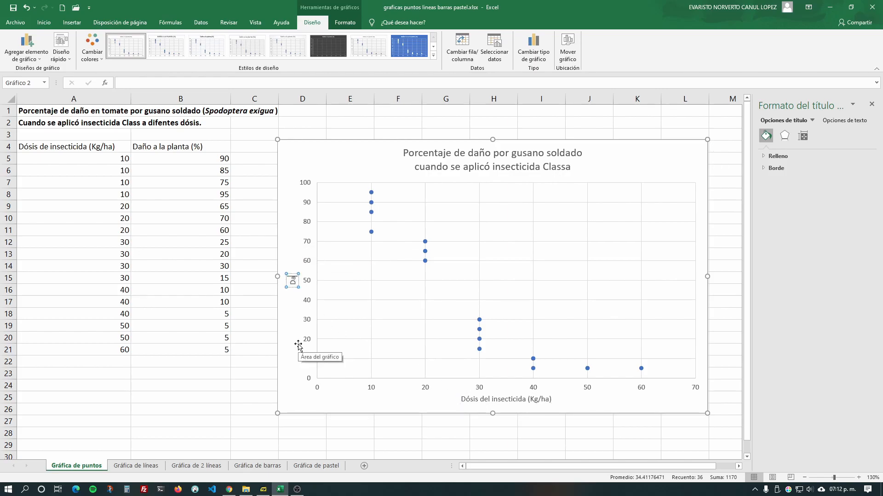
text(lan)
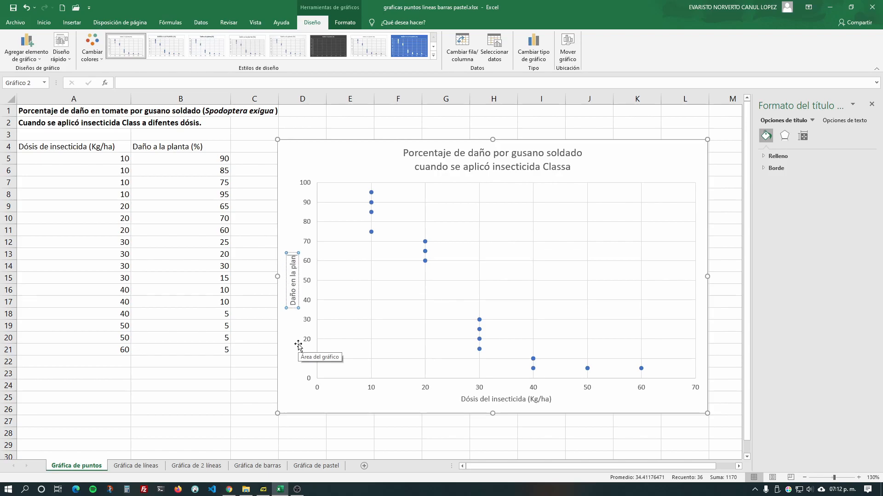
text(ta ()
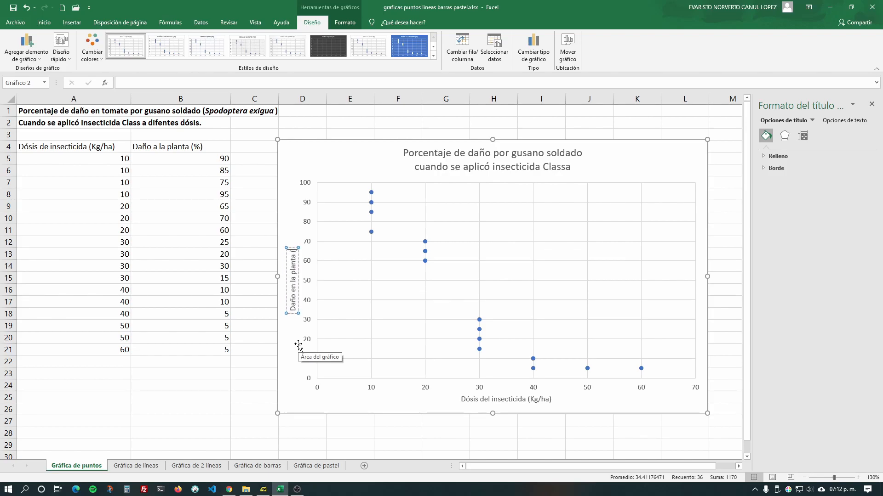
text(%))
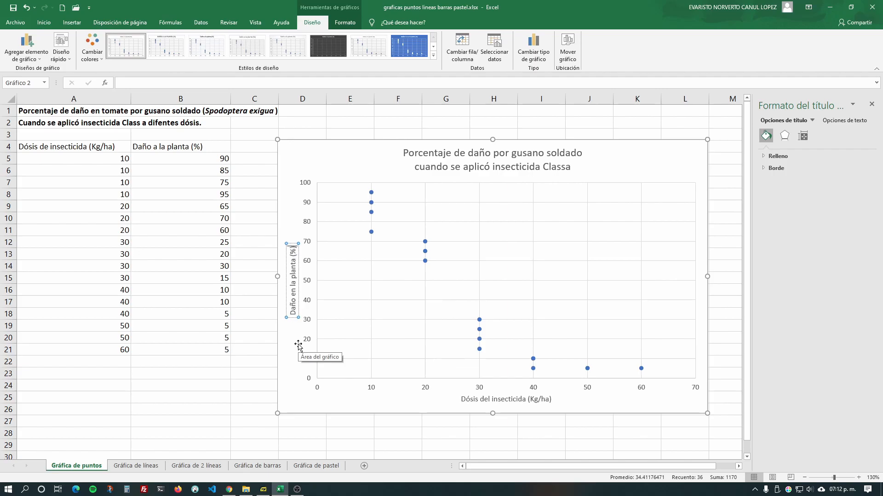
click(355, 401)
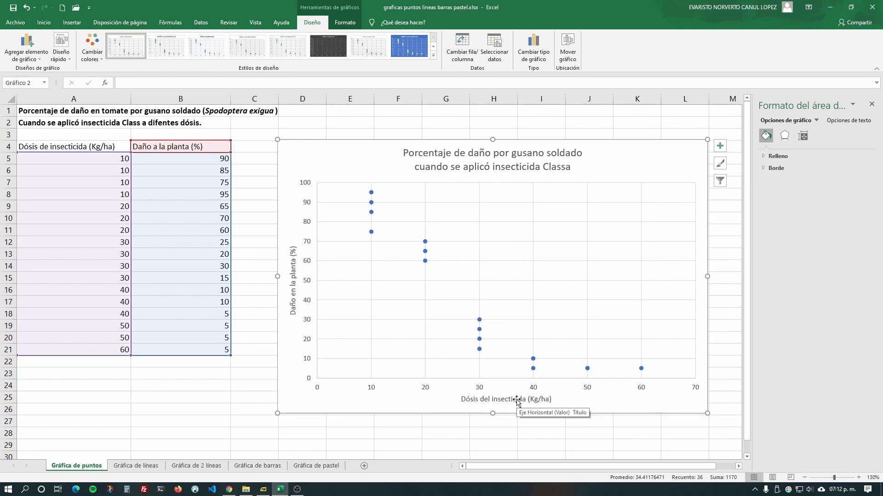
click(872, 104)
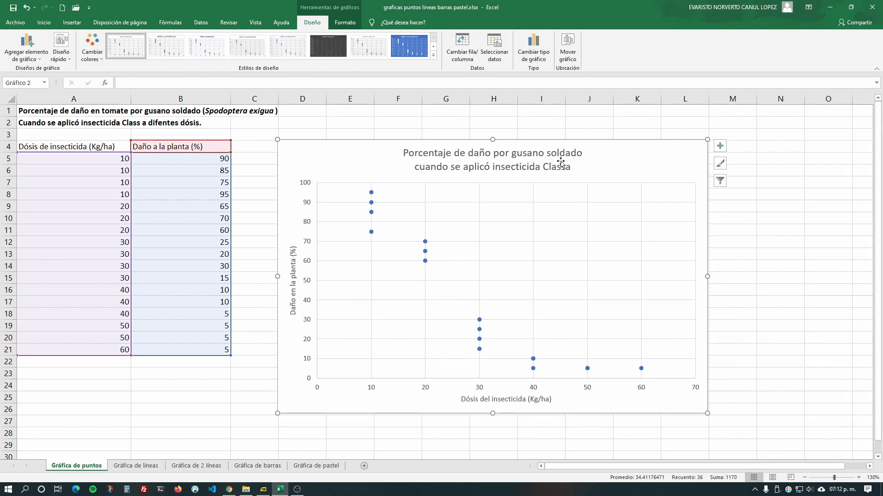
Step: Apply the last chart style, with a bold title and shadowed dots, and shift the chart to cover about C3 to L25
double_click(625, 158)
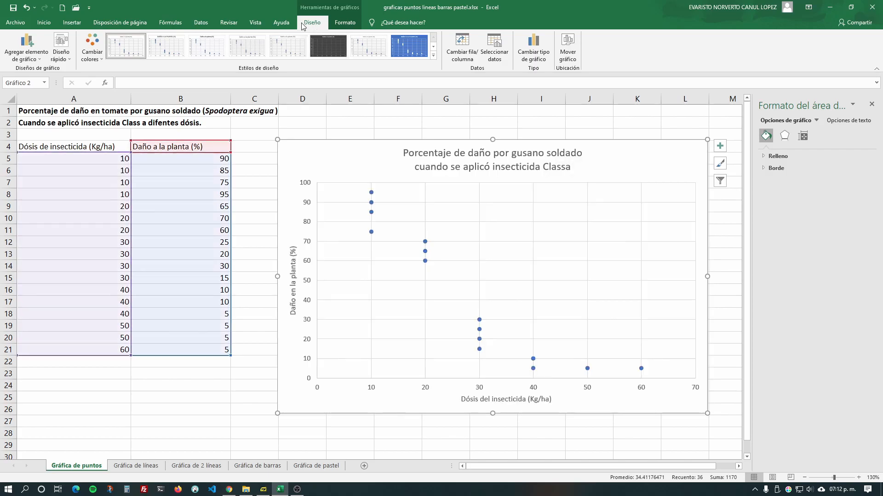
click(433, 58)
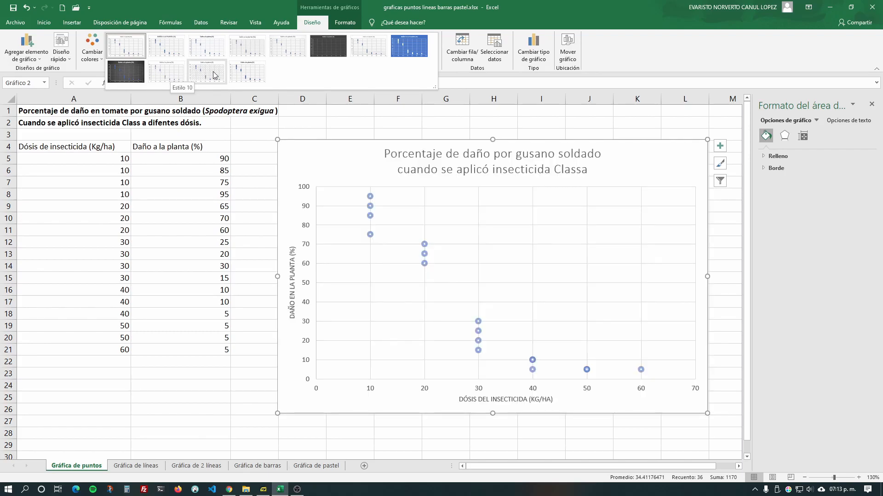
click(248, 76)
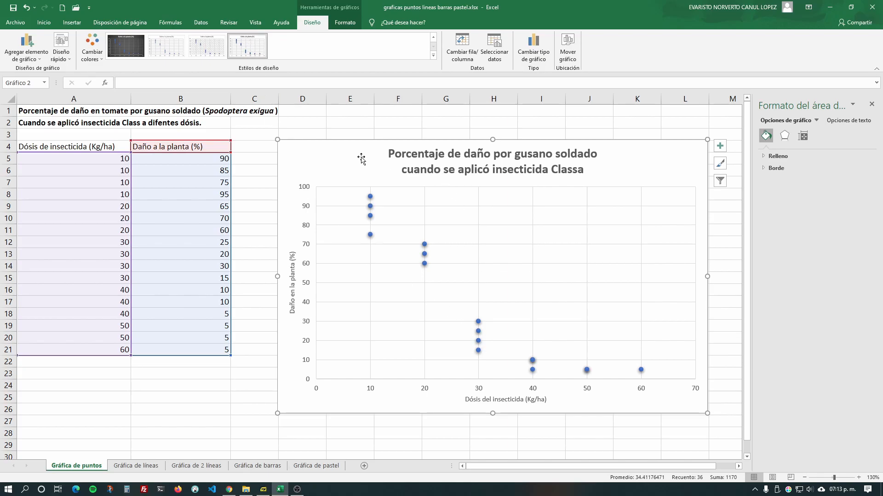
drag(356, 155, 336, 146)
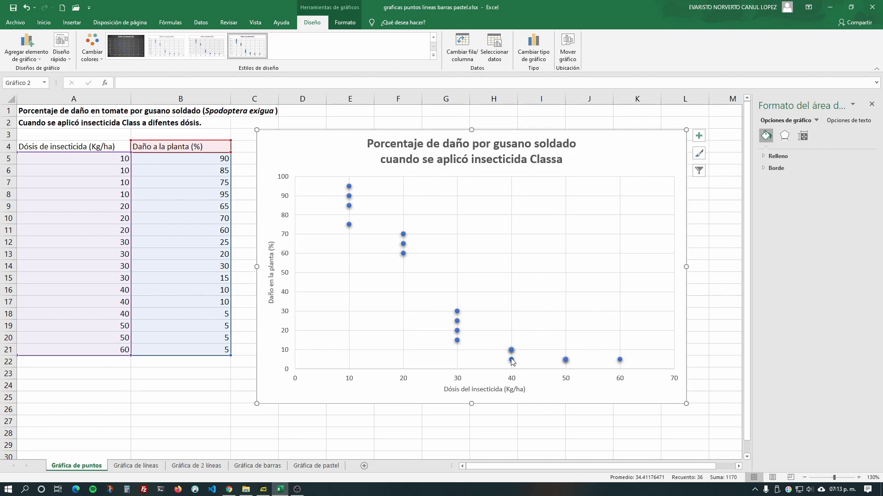
Step: Change only the data point at dose 10 and damage 95 to a built-in plus-sign marker
mouse_move(512, 360)
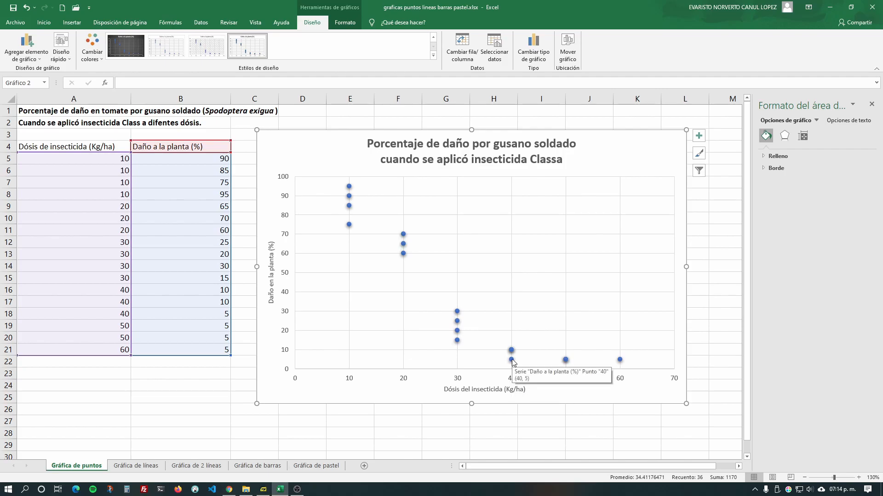
mouse_move(565, 361)
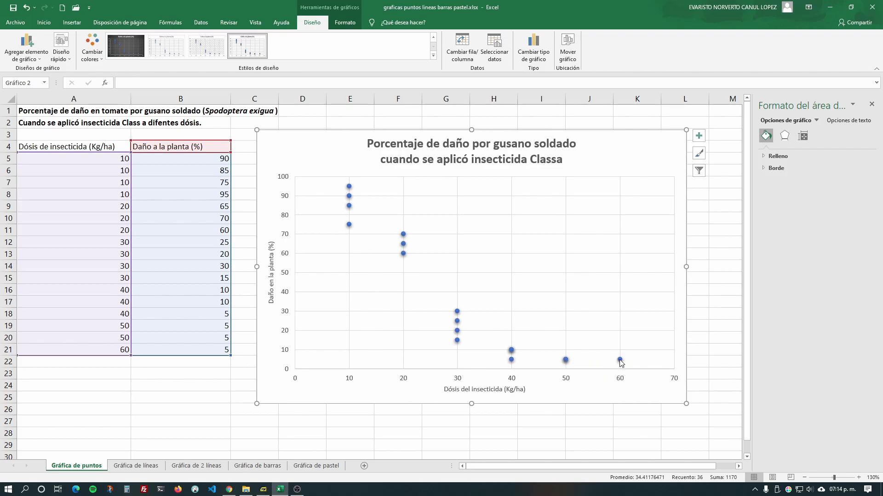
mouse_move(620, 361)
click(349, 188)
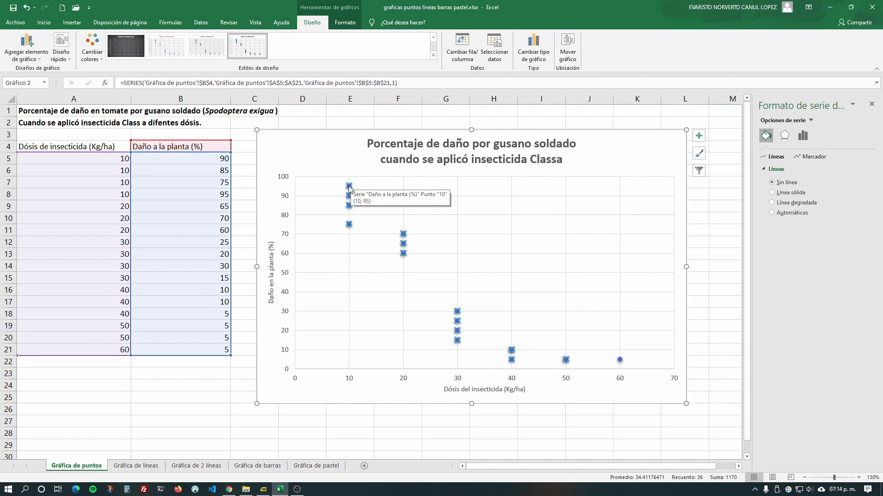
click(349, 187)
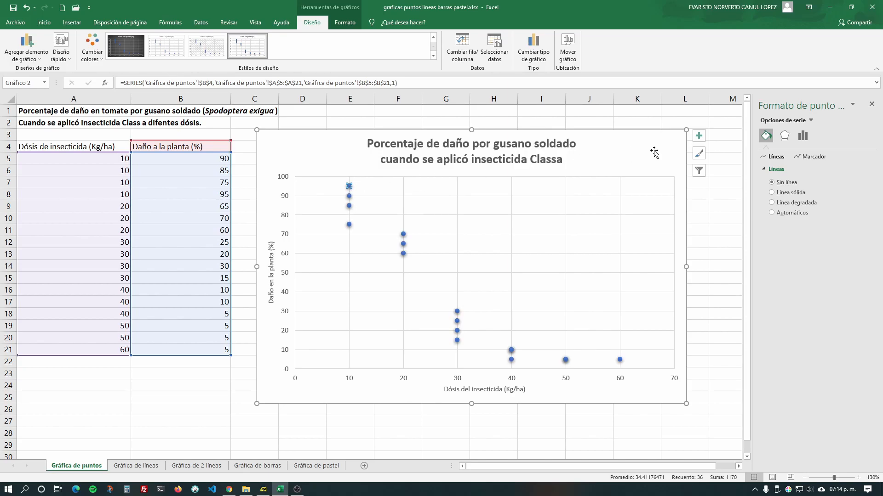
click(813, 158)
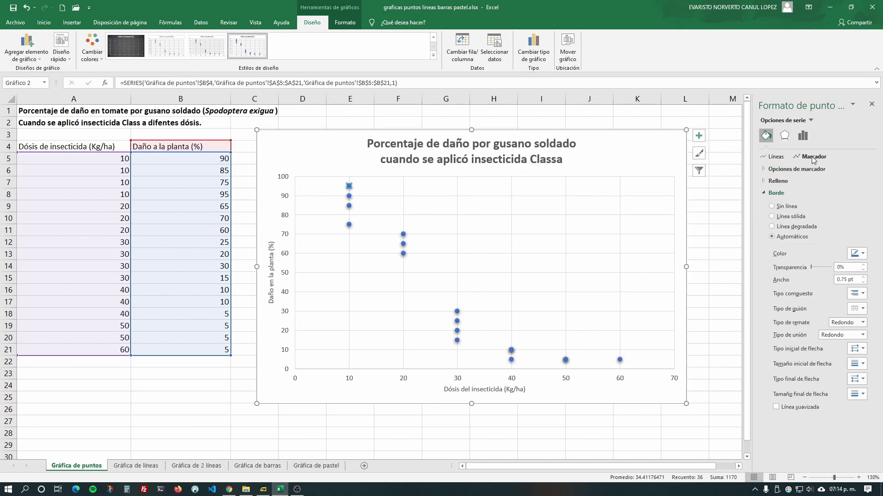
click(765, 170)
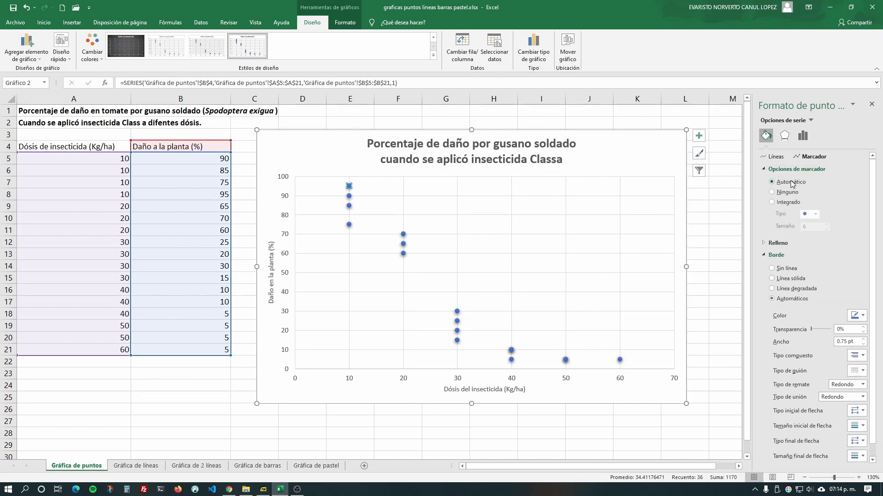
click(783, 205)
click(816, 215)
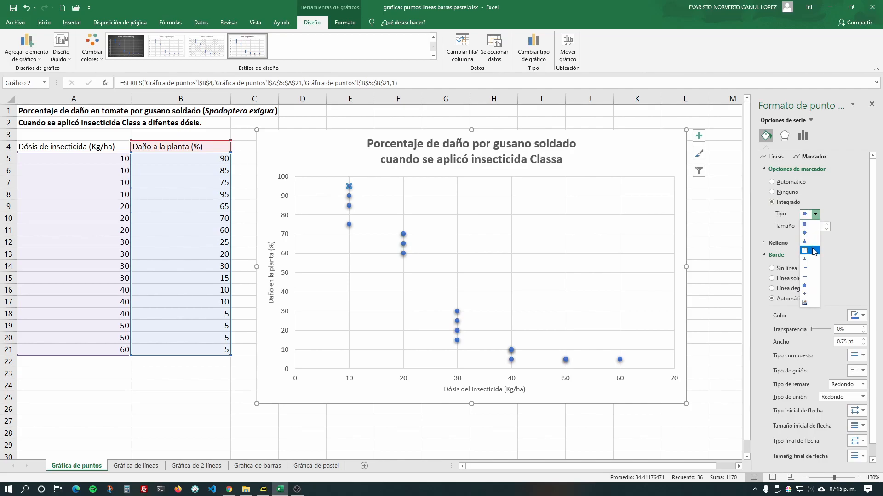
click(805, 295)
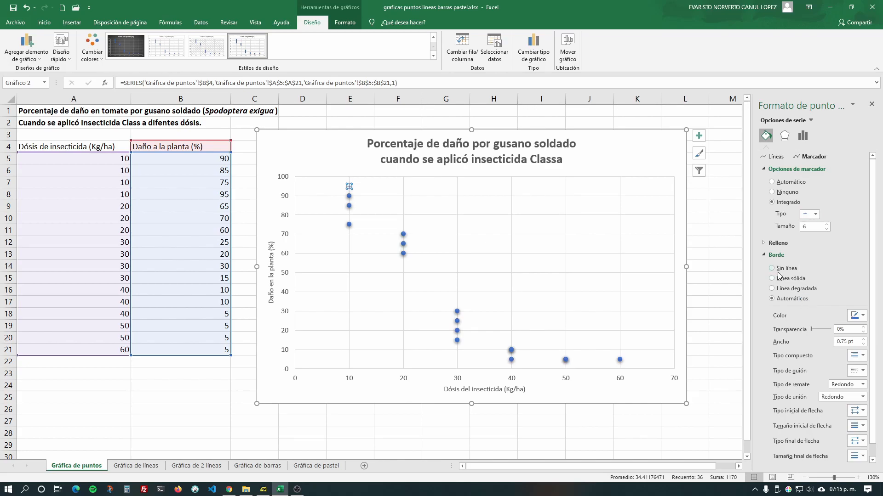
click(473, 202)
click(343, 161)
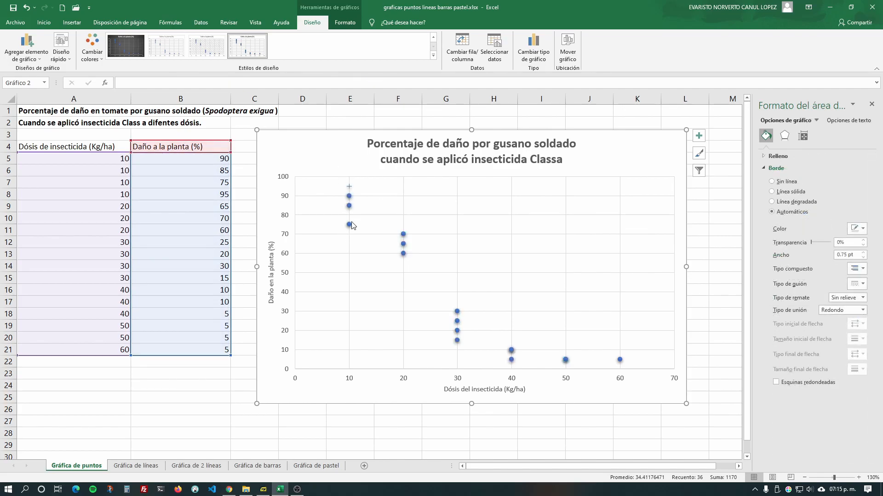
Step: Undo the plus-sign marker change on the single data point and reselect the whole chart
click(349, 187)
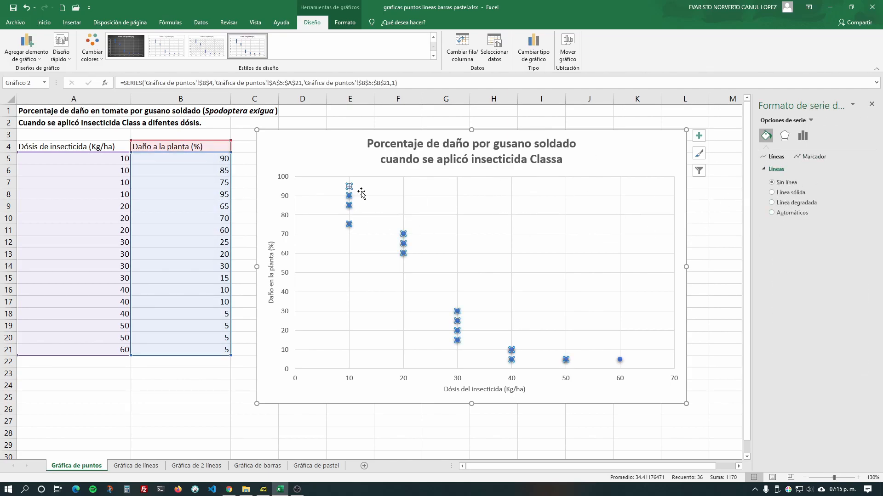
click(336, 159)
key(ctrl+z)
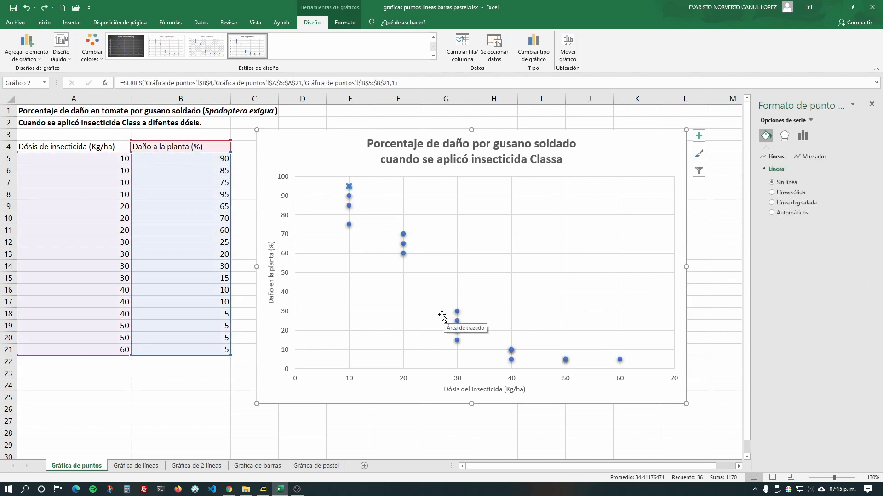
click(340, 154)
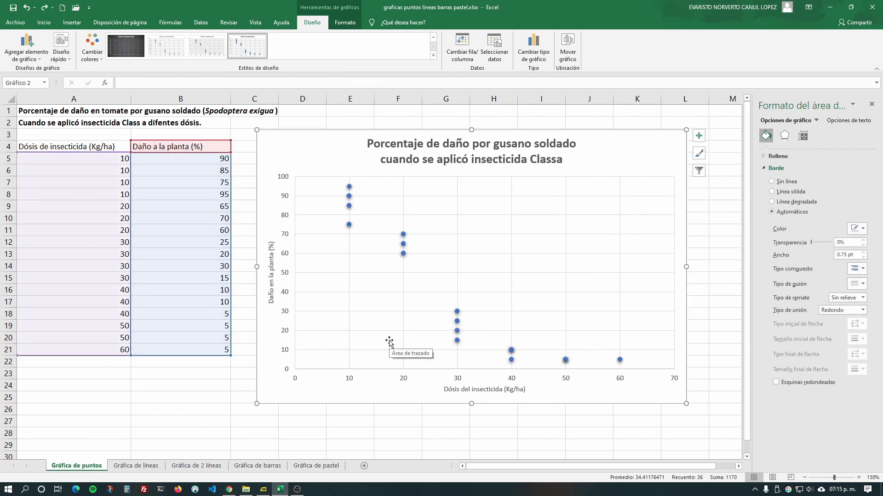